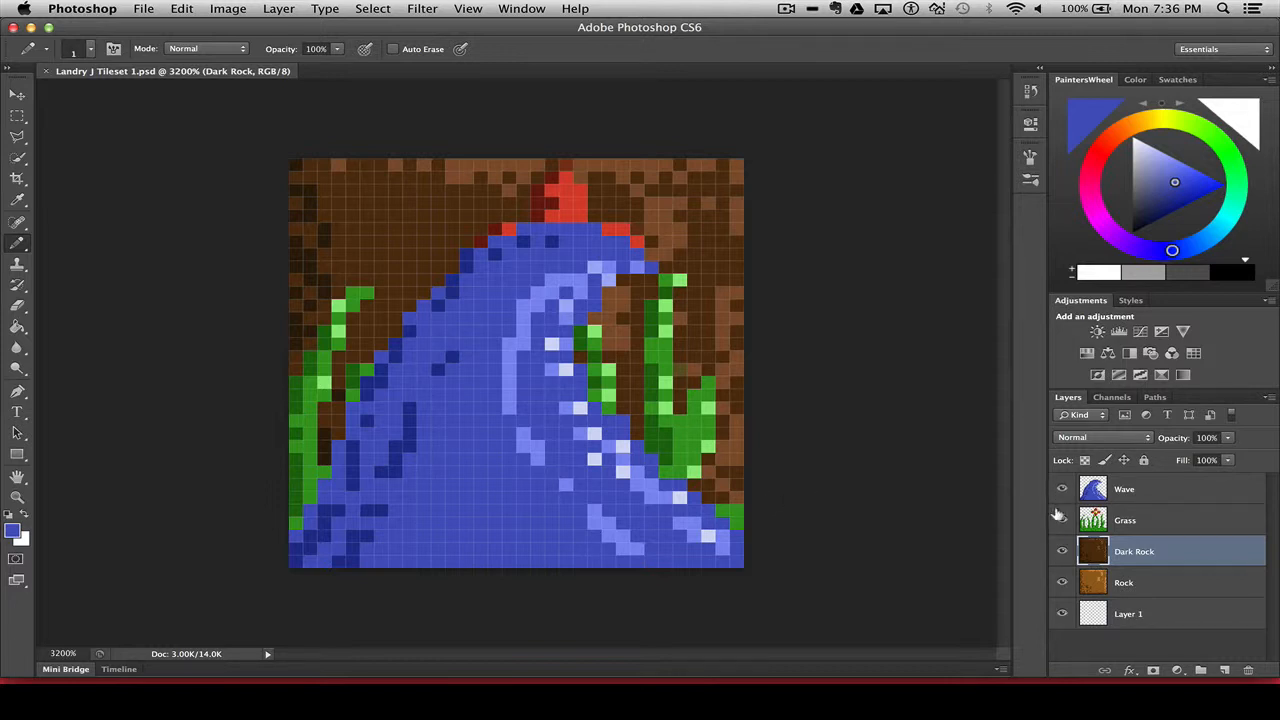
Step: View the Wave, Grass, Dark Rock and Rock layers one at a time, and make all of them visible again
{"action": "left_click", "coordinate": [1062, 520]}
{"action": "left_click", "coordinate": [1062, 551]}
{"action": "left_click", "coordinate": [1061, 582]}
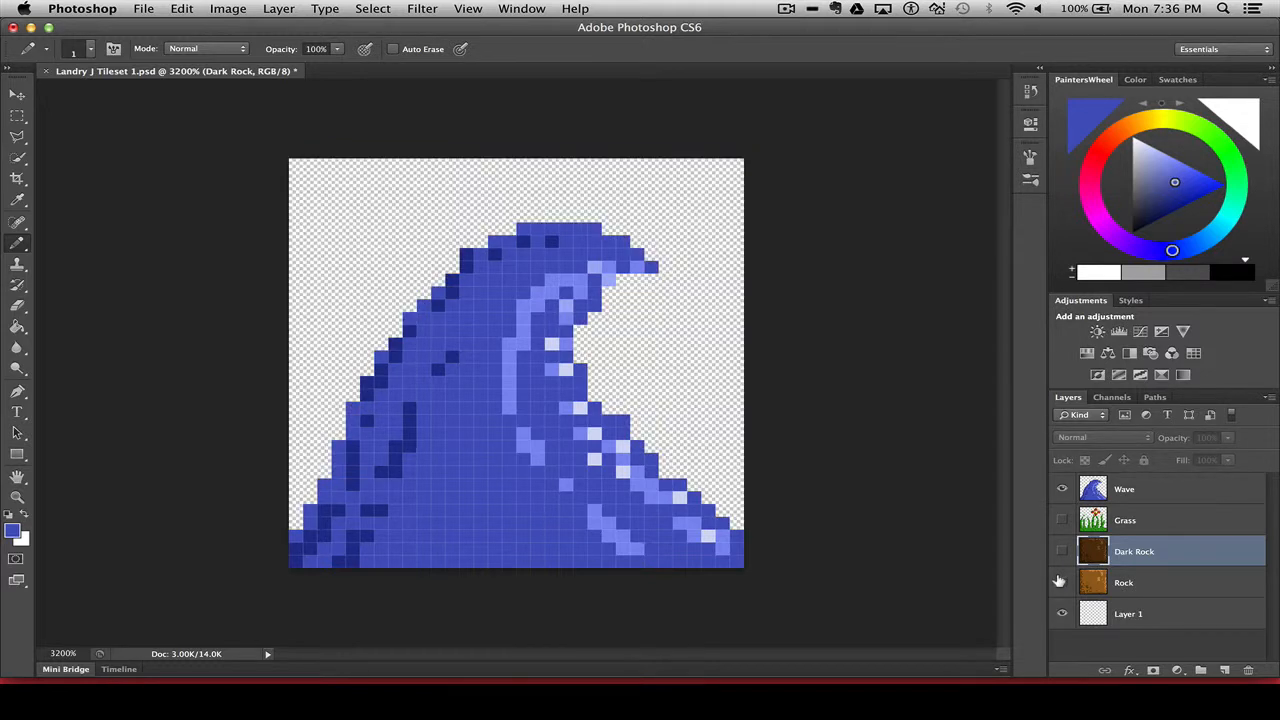
{"action": "left_click", "coordinate": [1061, 488]}
{"action": "left_click", "coordinate": [1060, 520]}
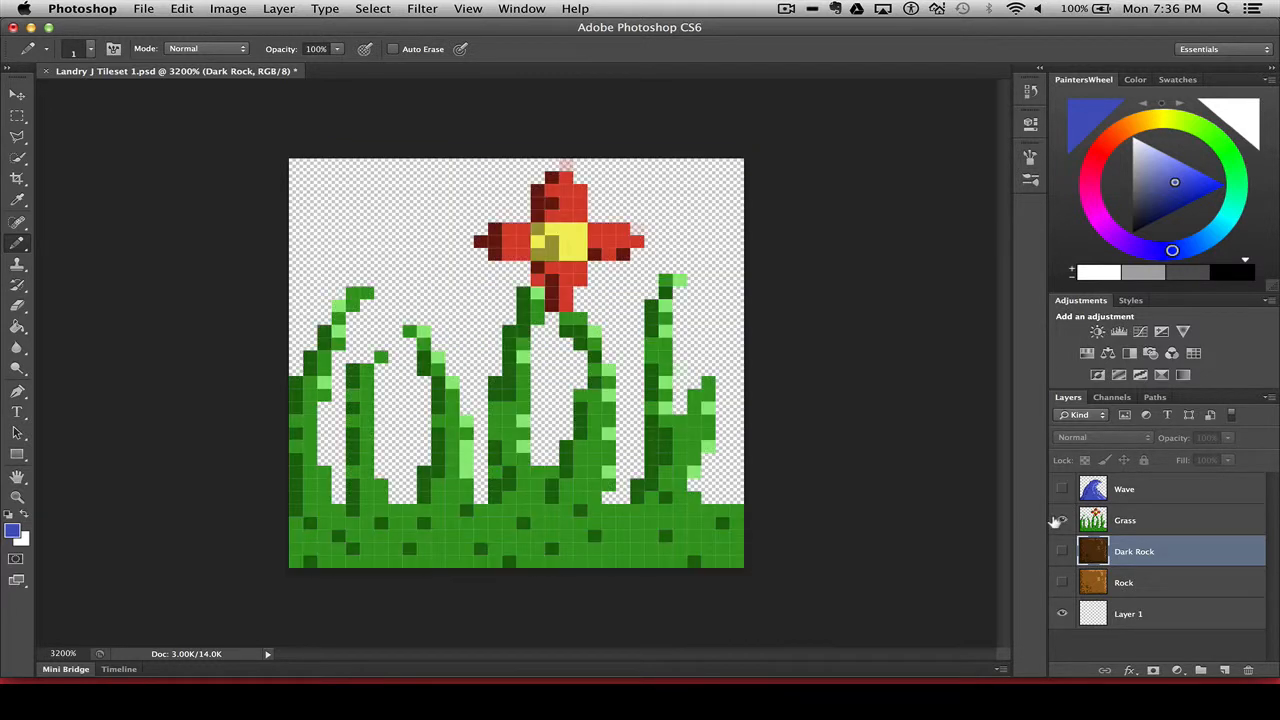
{"action": "left_click", "coordinate": [1060, 520]}
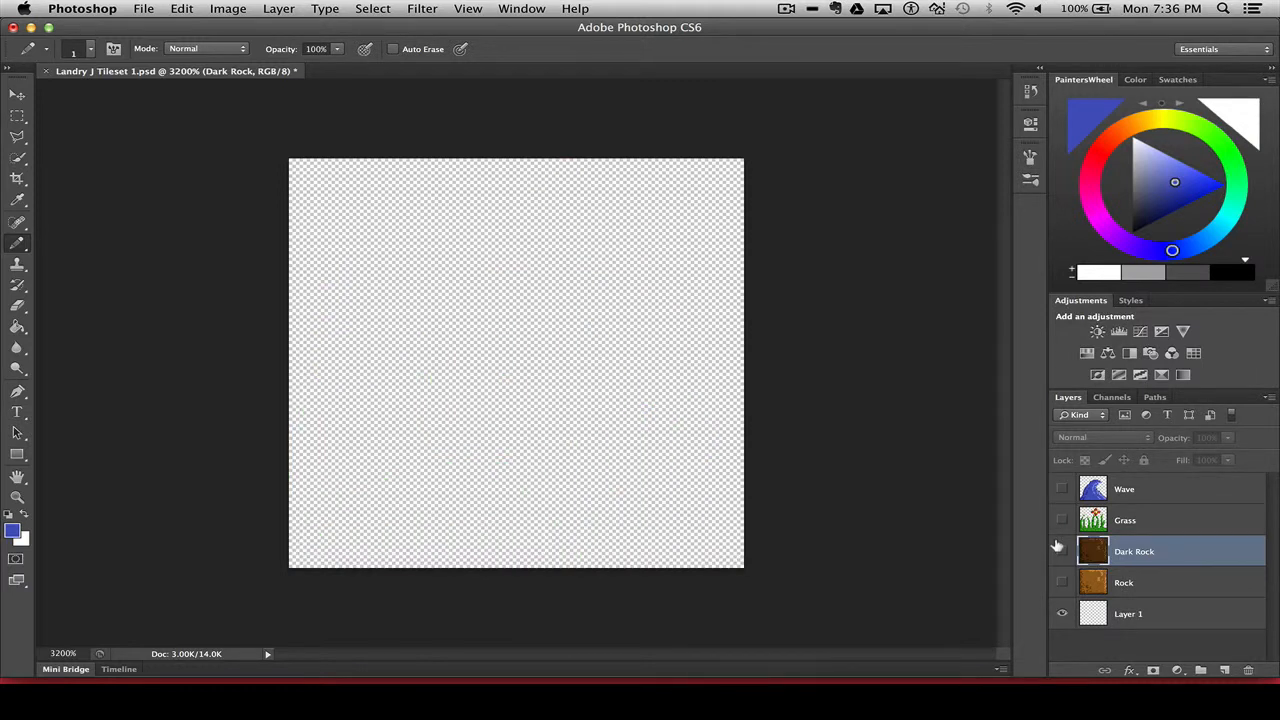
{"action": "left_click", "coordinate": [1060, 550]}
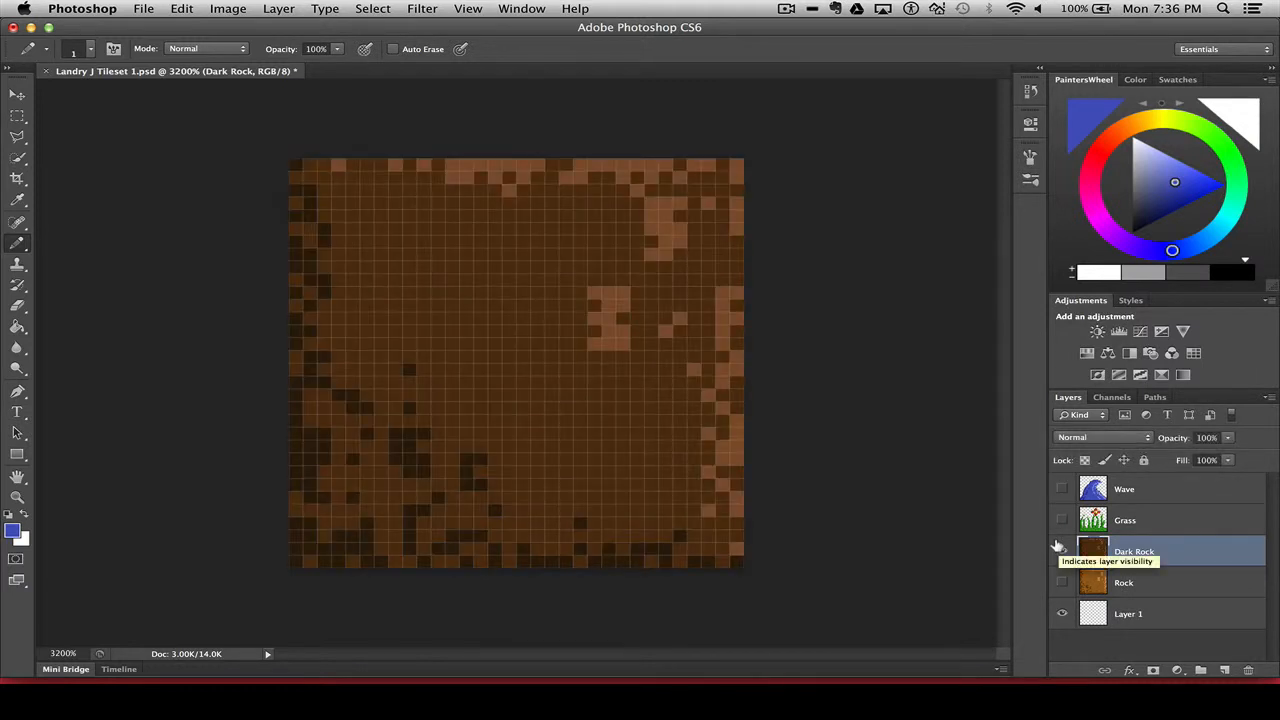
{"action": "left_click", "coordinate": [1060, 550]}
{"action": "left_click", "coordinate": [1060, 581]}
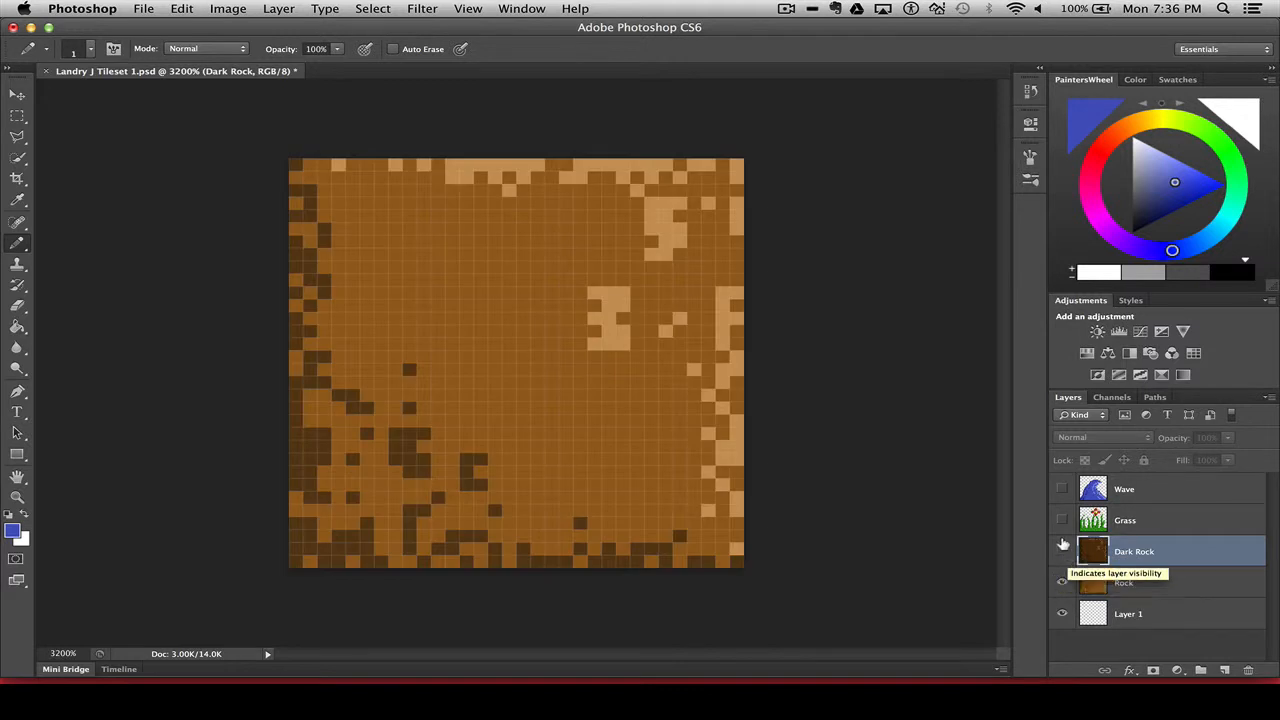
{"action": "left_click", "coordinate": [1062, 551]}
{"action": "left_click", "coordinate": [1062, 521]}
{"action": "left_click", "coordinate": [1062, 489]}
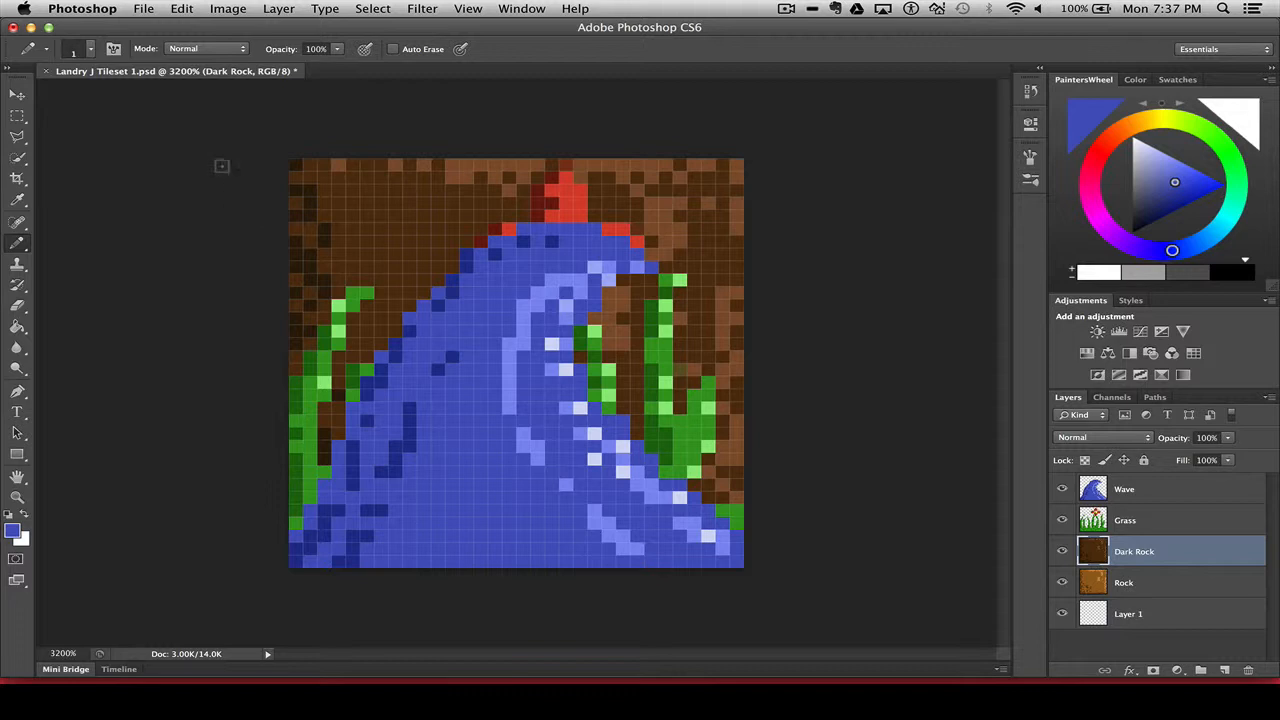
Step: Create a new 64 by 64 pixel document at 72 pixels/inch with a transparent background, and fit it on screen
{"action": "left_click", "coordinate": [137, 10]}
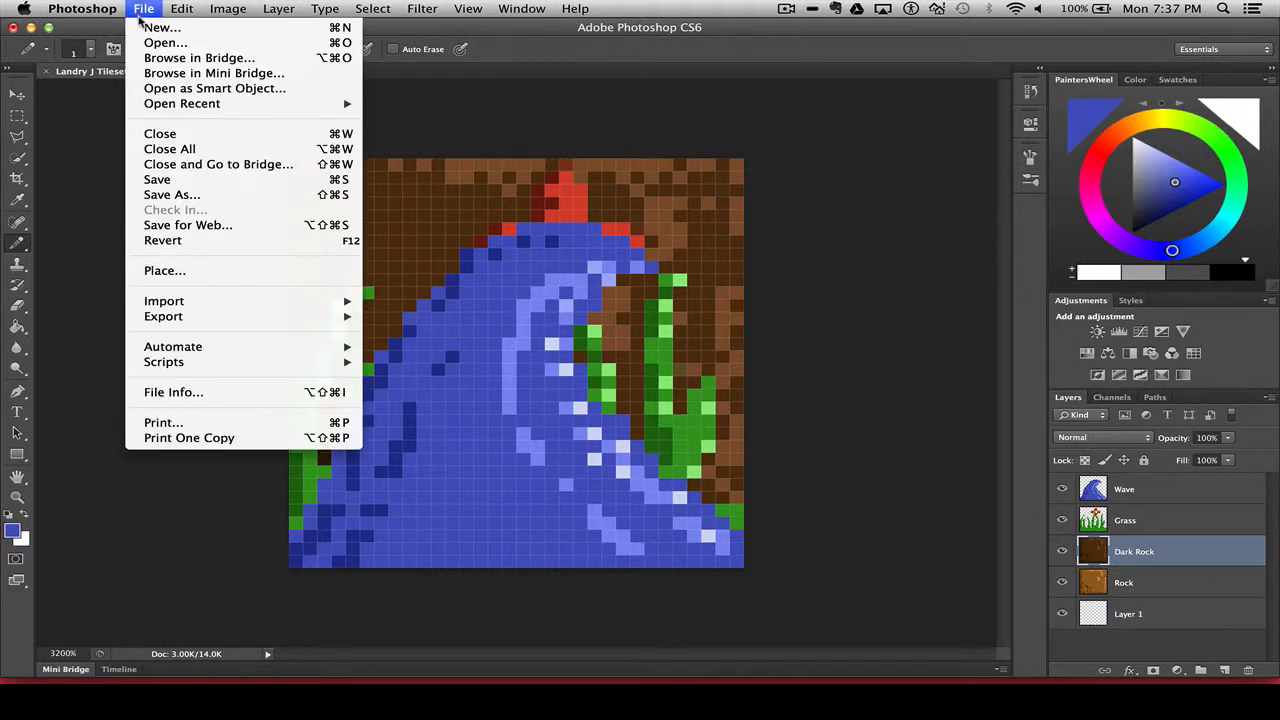
{"action": "left_click", "coordinate": [145, 25]}
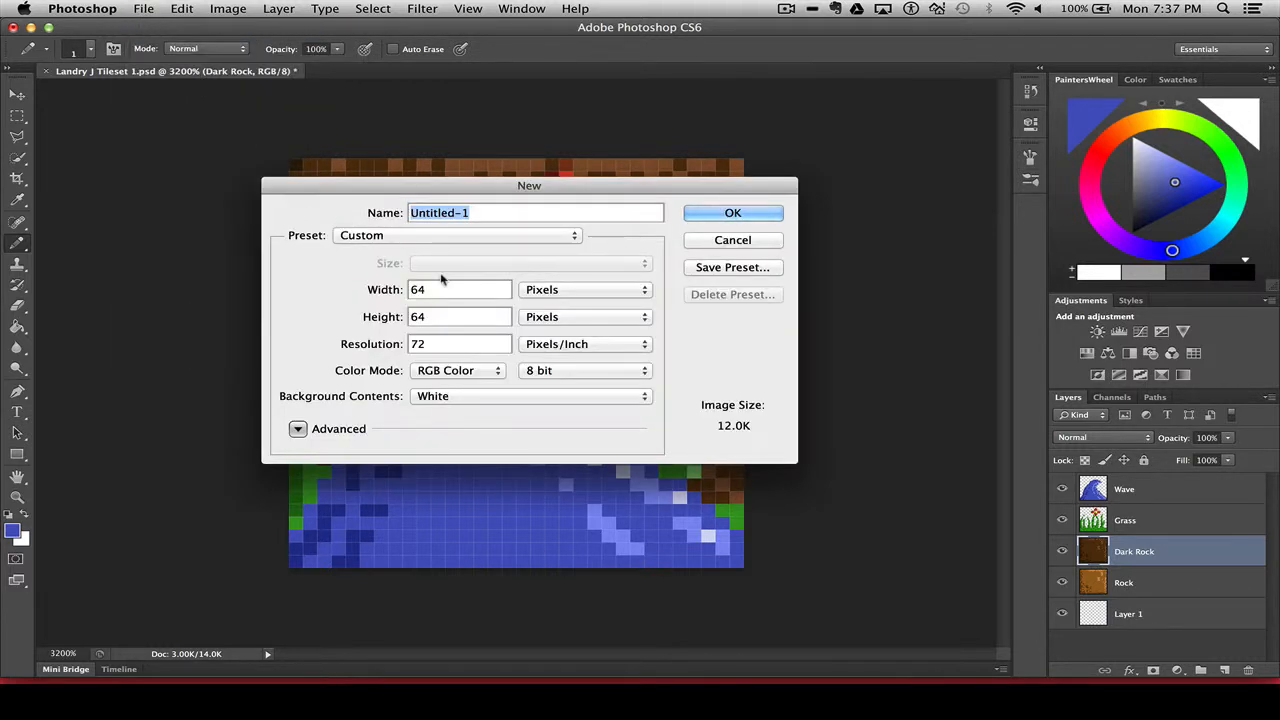
{"action": "left_click", "coordinate": [438, 290]}
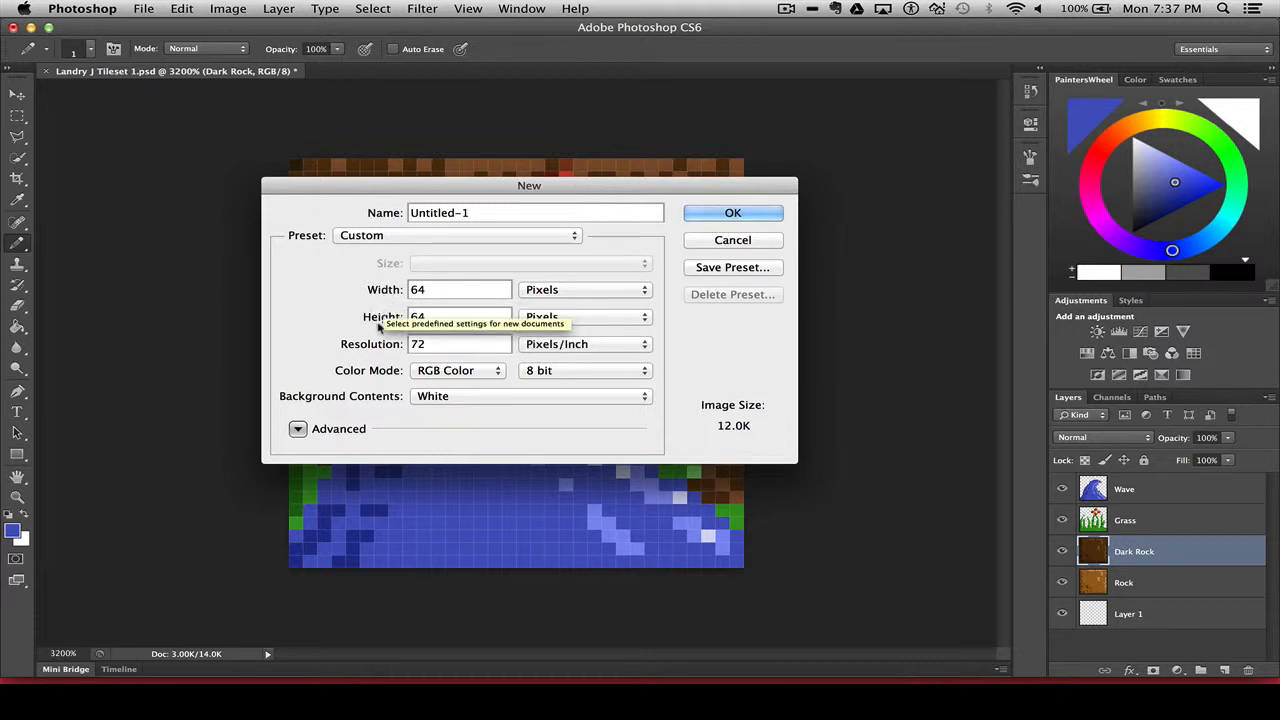
{"action": "left_click", "coordinate": [430, 397]}
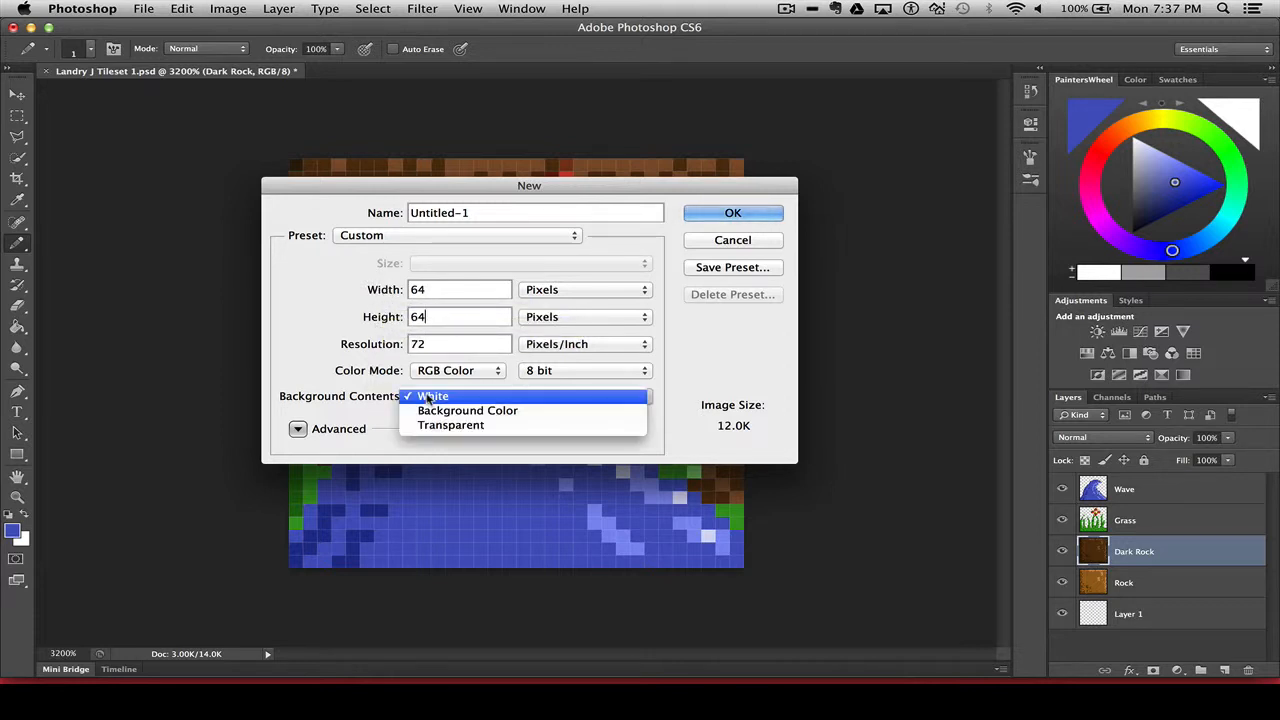
{"action": "left_click", "coordinate": [428, 425]}
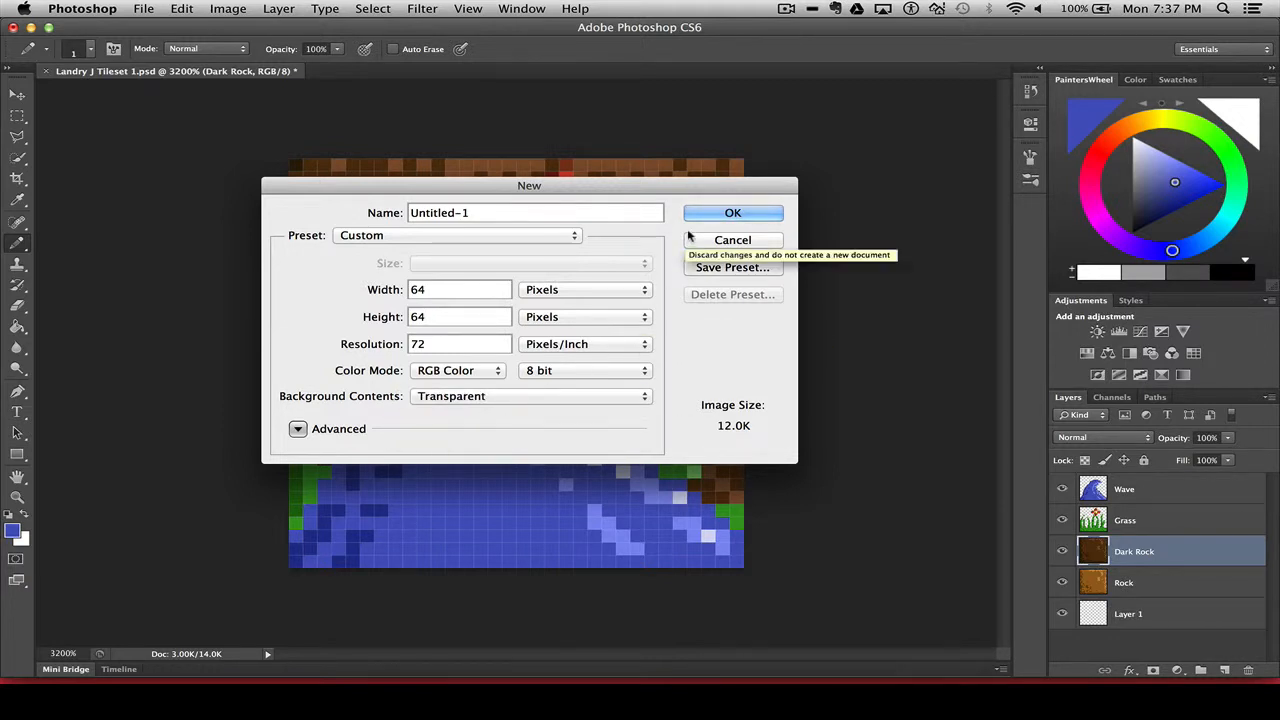
{"action": "left_click", "coordinate": [725, 212]}
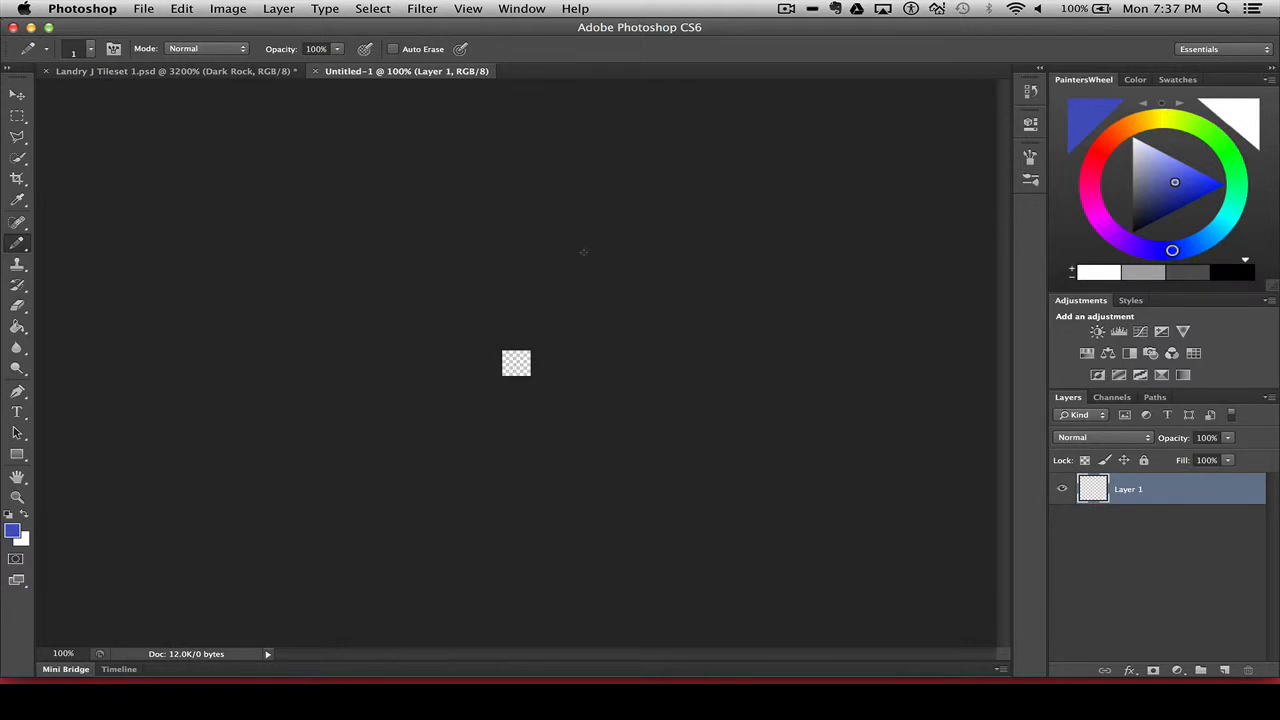
{"action": "key", "text": "super+0"}
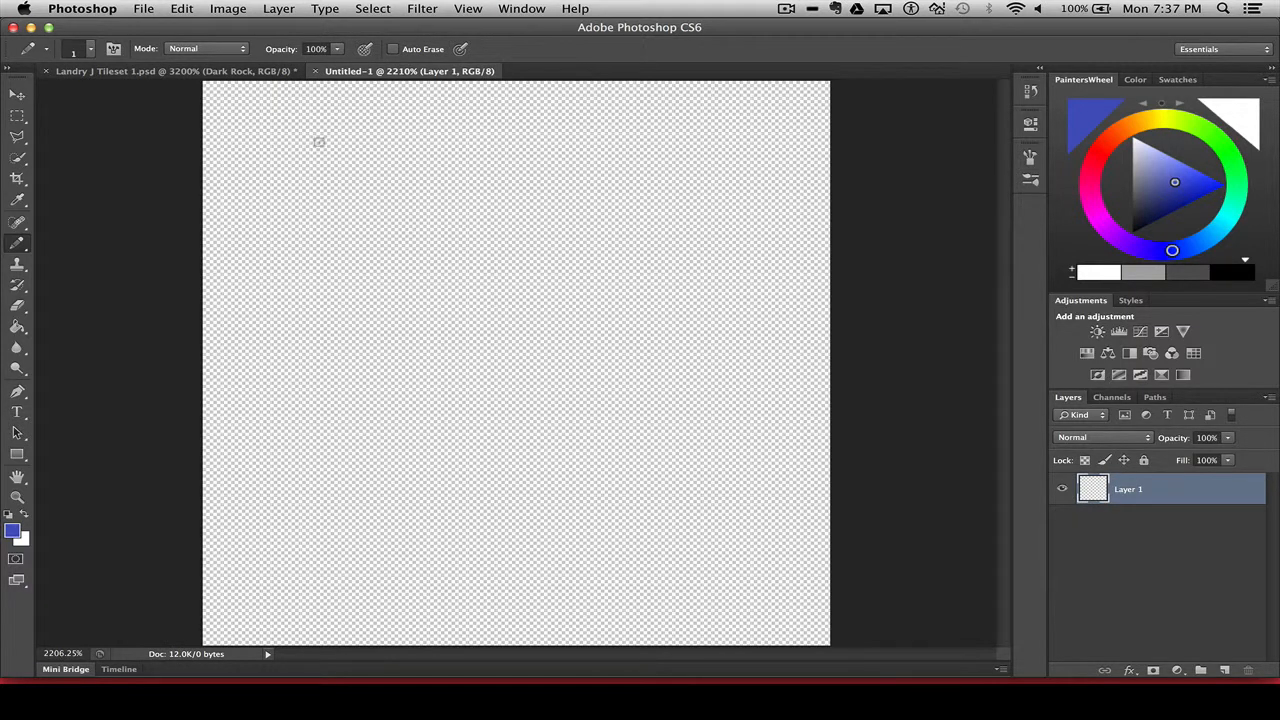
Step: Float the original tileset document in its own window and copy its Wave layer into the upper-left quarter of the new document
{"action": "left_click", "coordinate": [256, 74]}
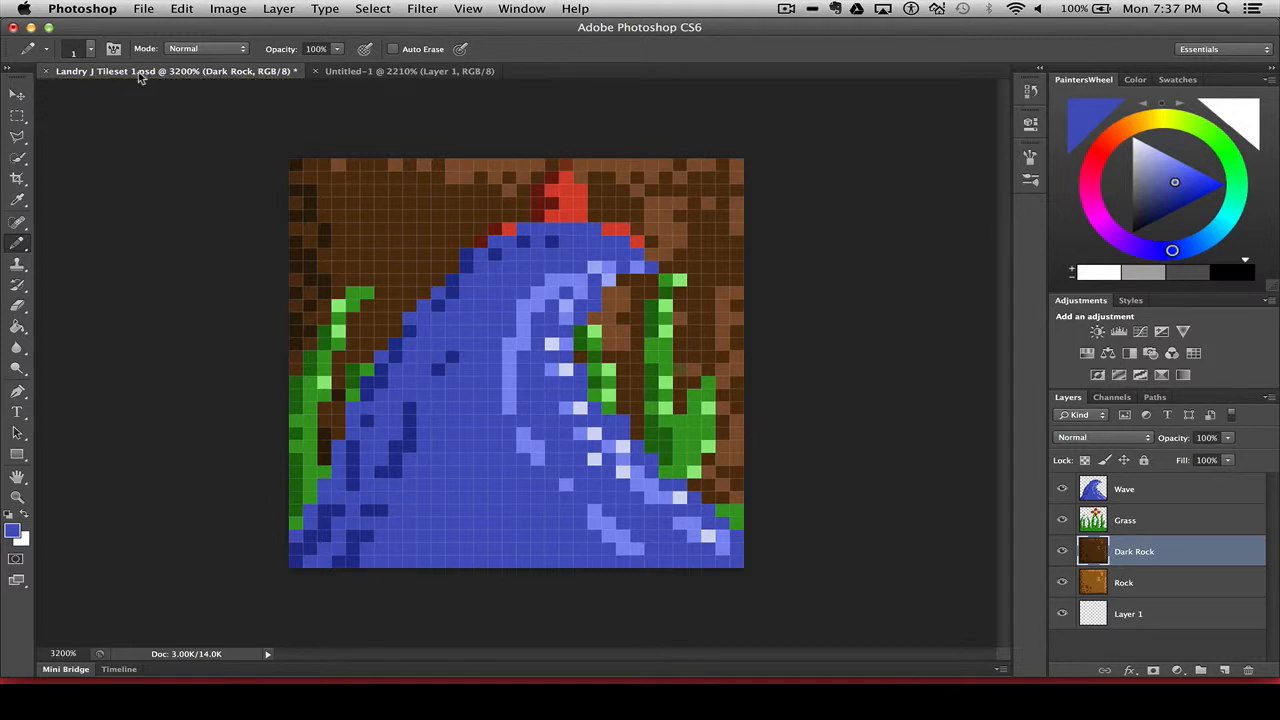
{"action": "left_click_drag", "start_coordinate": [141, 78], "coordinate": [635, 167]}
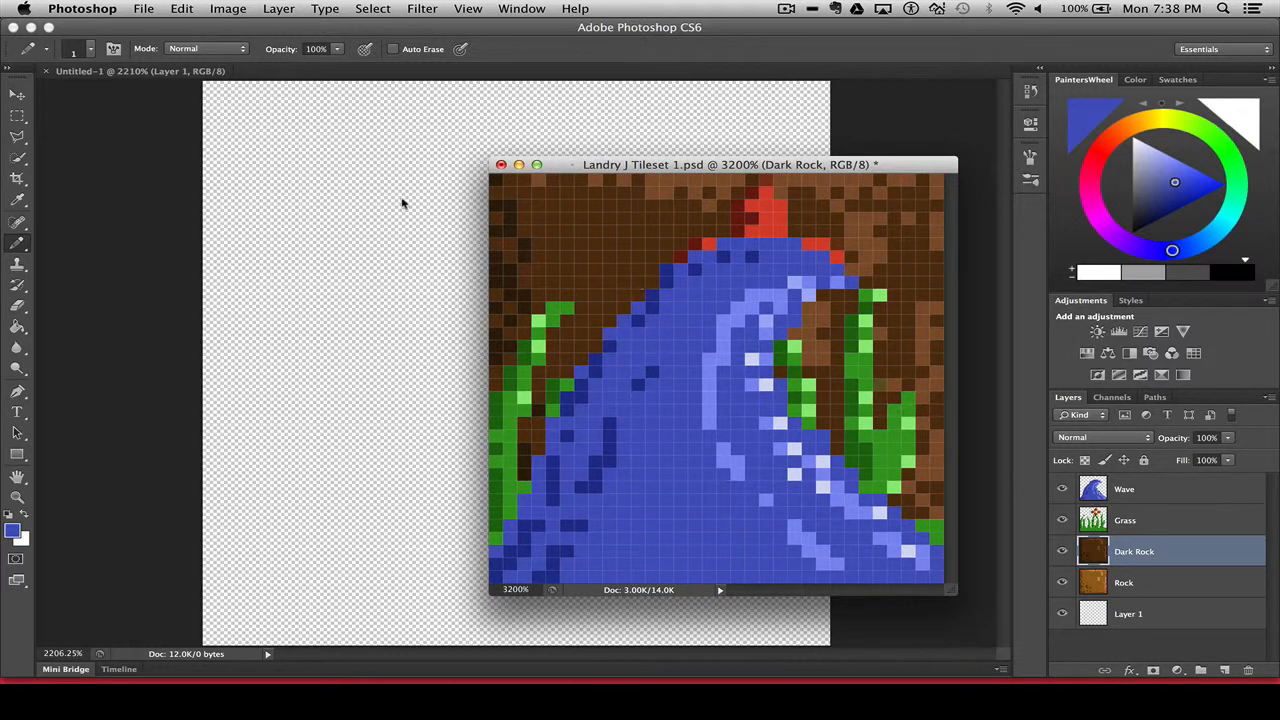
{"action": "left_click", "coordinate": [19, 95]}
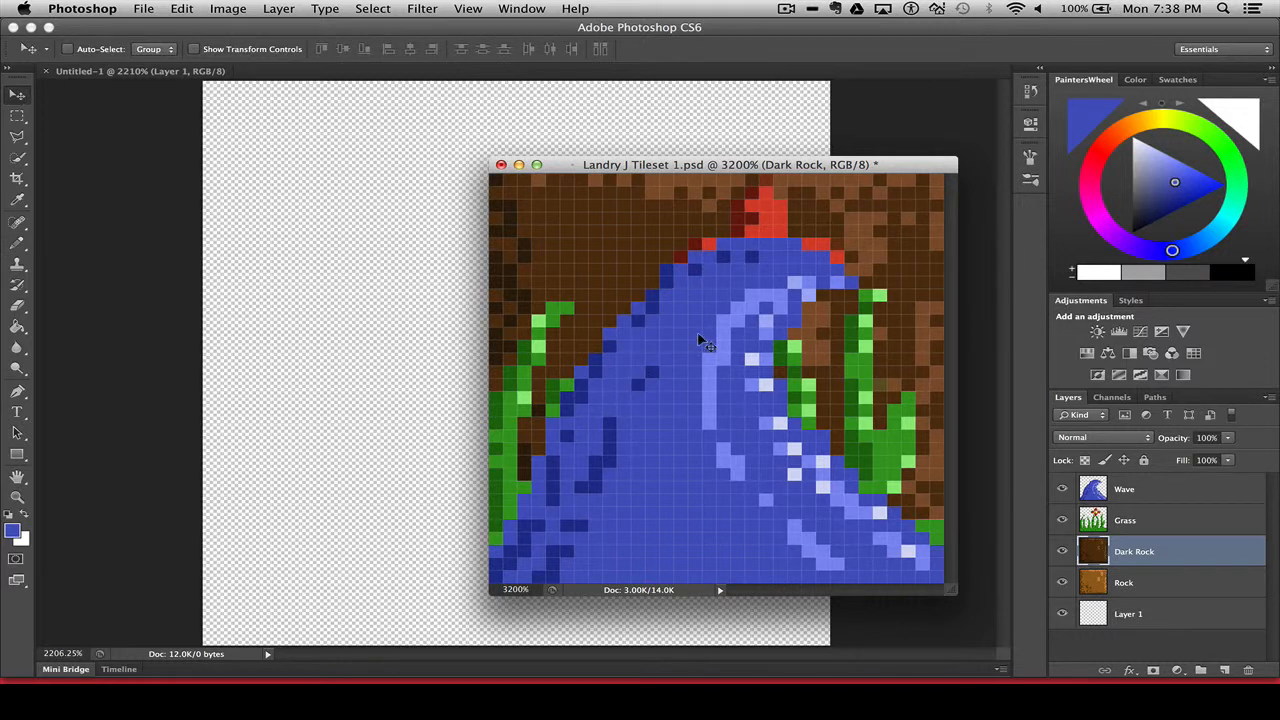
{"action": "left_click", "coordinate": [1122, 487]}
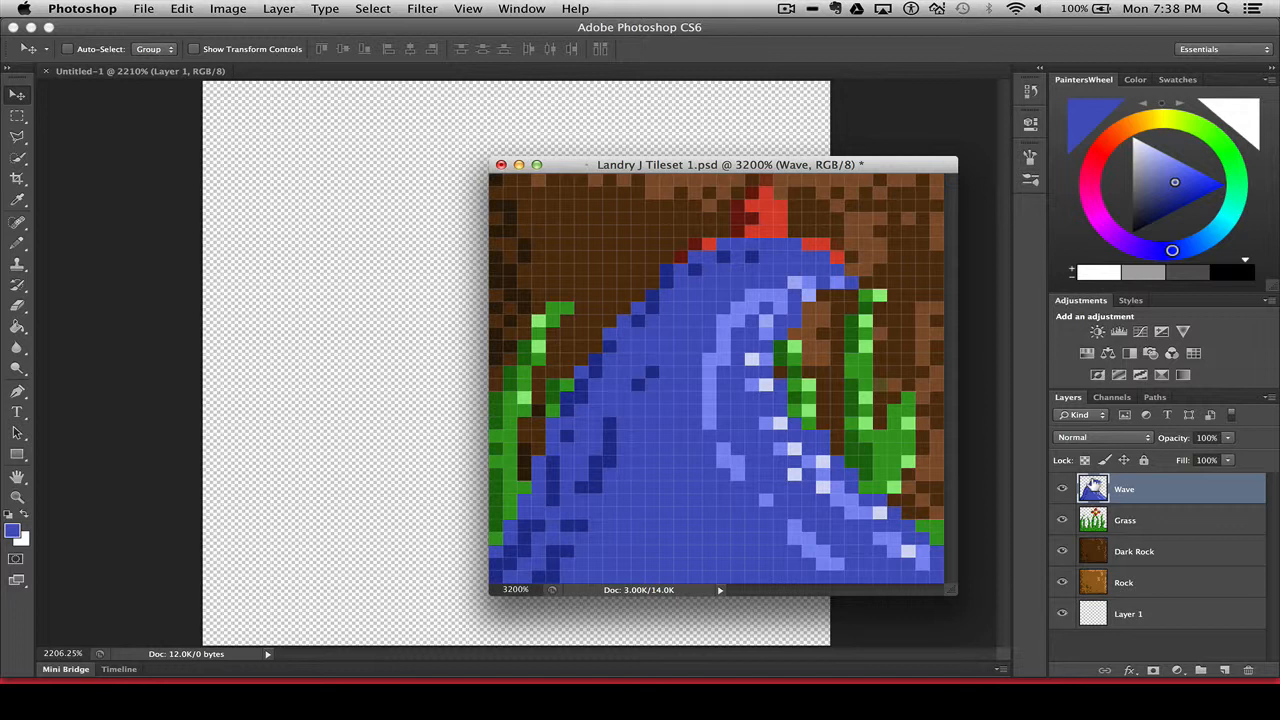
{"action": "left_click_drag", "start_coordinate": [1093, 487], "coordinate": [395, 238]}
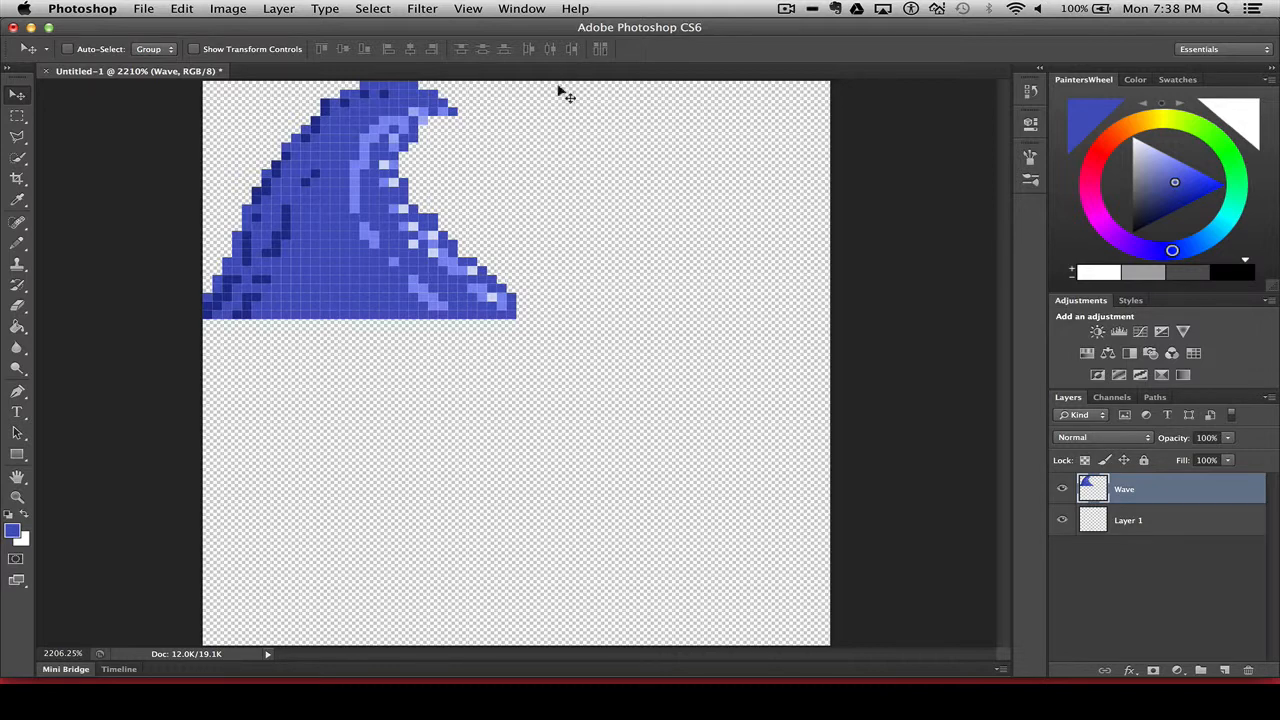
Step: Bring the floating tileset window back to the front and move it clear of the copied wave tile
{"action": "mouse_move", "coordinate": [583, 27]}
{"action": "left_mouse_down"}
{"action": "mouse_move", "coordinate": [600, 166]}
{"action": "mouse_move", "coordinate": [694, 165]}
{"action": "mouse_move", "coordinate": [620, 314]}
{"action": "mouse_move", "coordinate": [660, 317]}
{"action": "mouse_move", "coordinate": [465, 15]}
{"action": "mouse_move", "coordinate": [577, 35]}
{"action": "mouse_move", "coordinate": [586, 22]}
{"action": "left_mouse_up"}
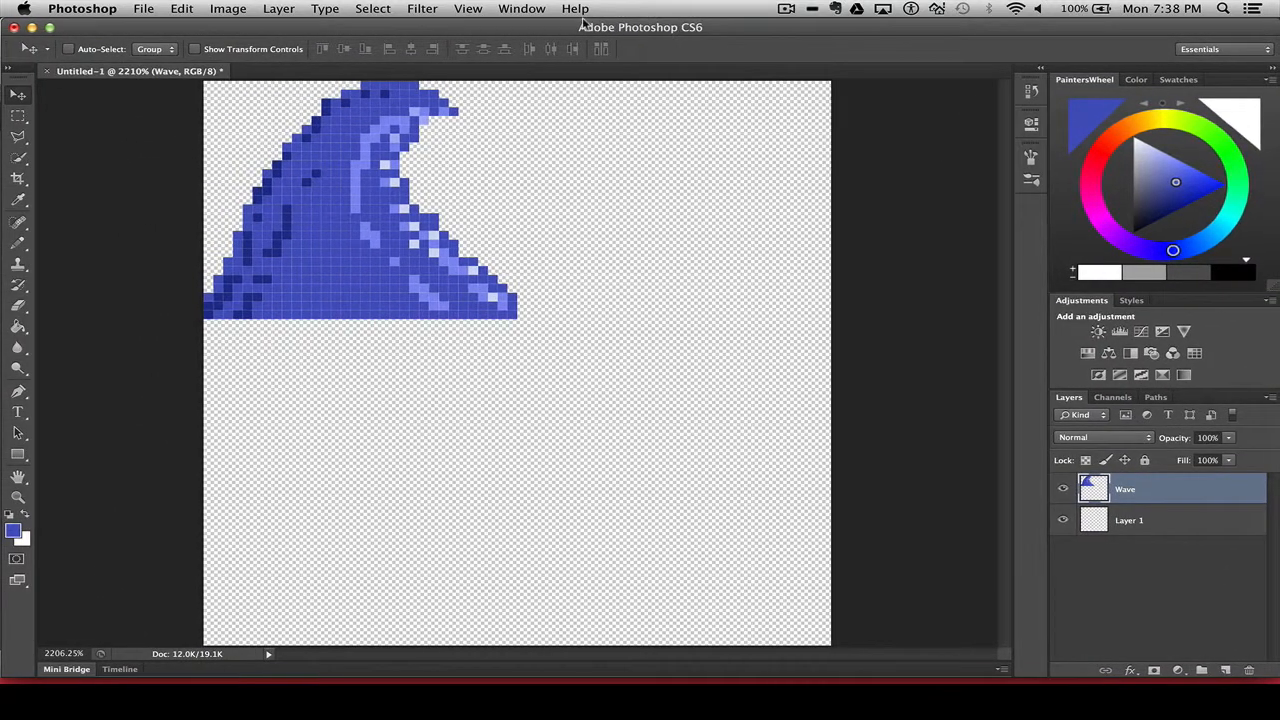
{"action": "left_click", "coordinate": [522, 9]}
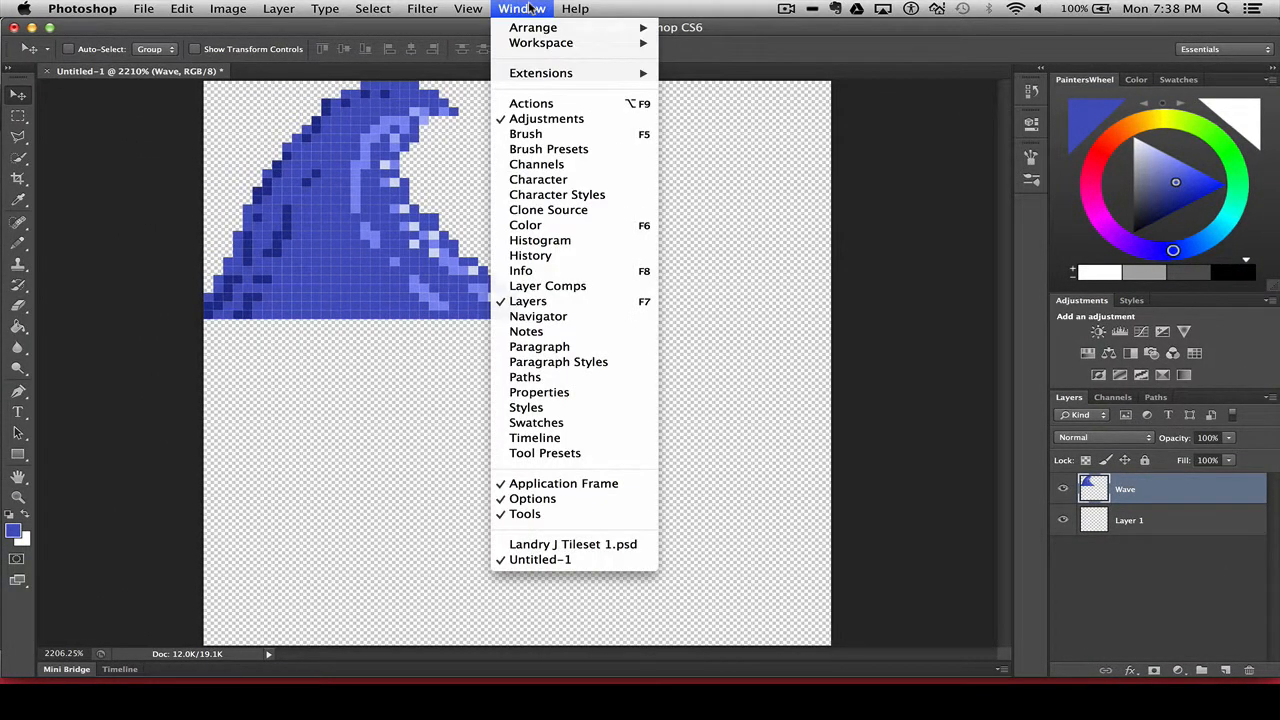
{"action": "left_click", "coordinate": [574, 548]}
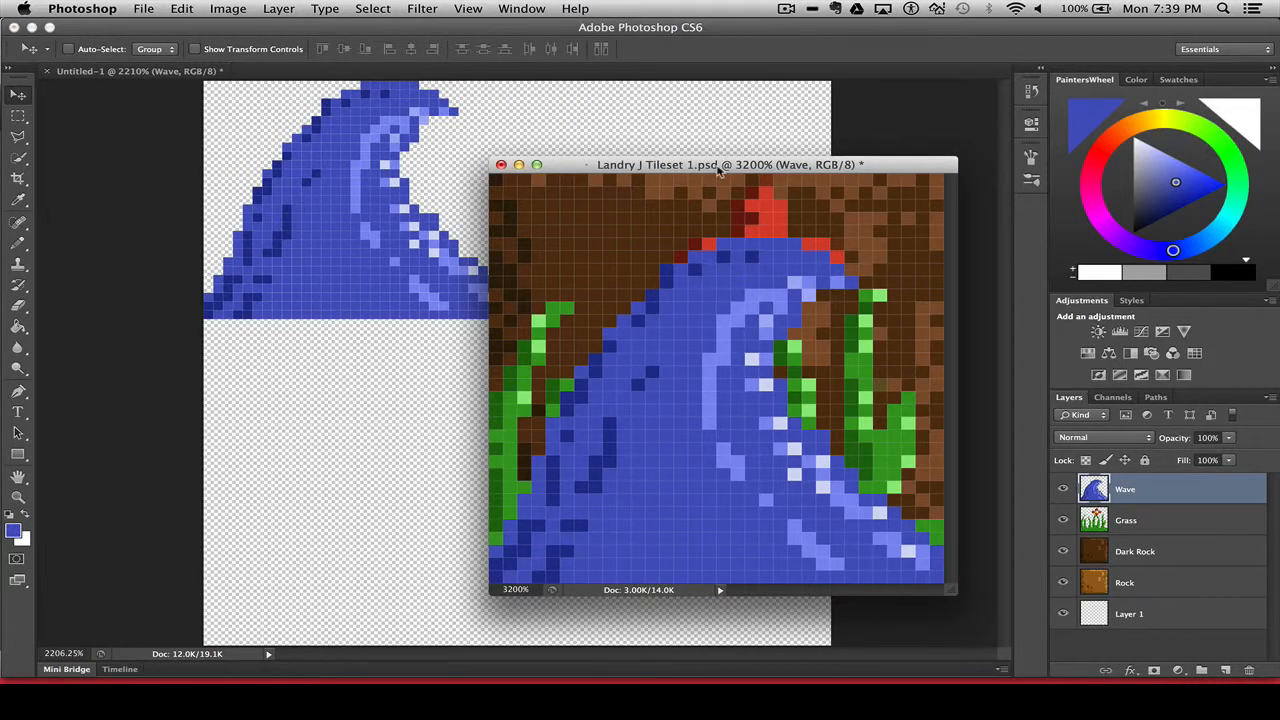
{"action": "left_click_drag", "start_coordinate": [718, 170], "coordinate": [786, 145]}
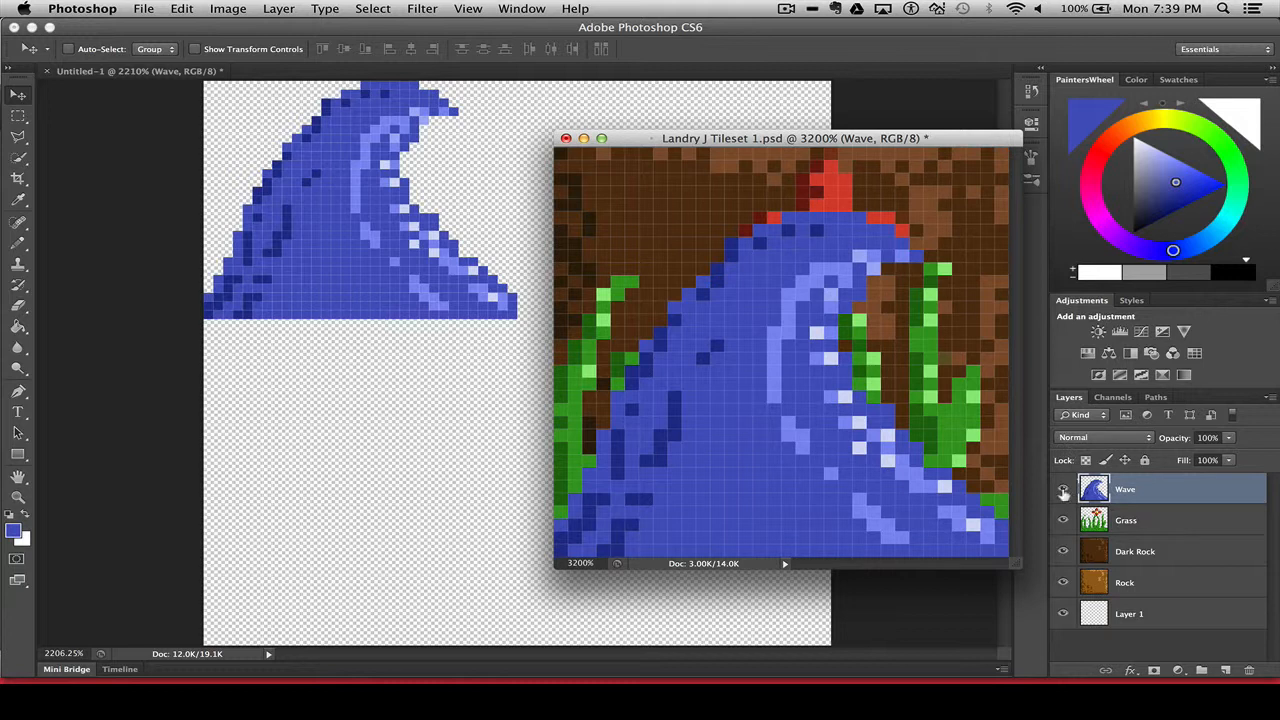
Step: Hide the tileset's Wave layer and copy its Grass layer into the lower-left quarter of the new document
{"action": "left_click", "coordinate": [1063, 489]}
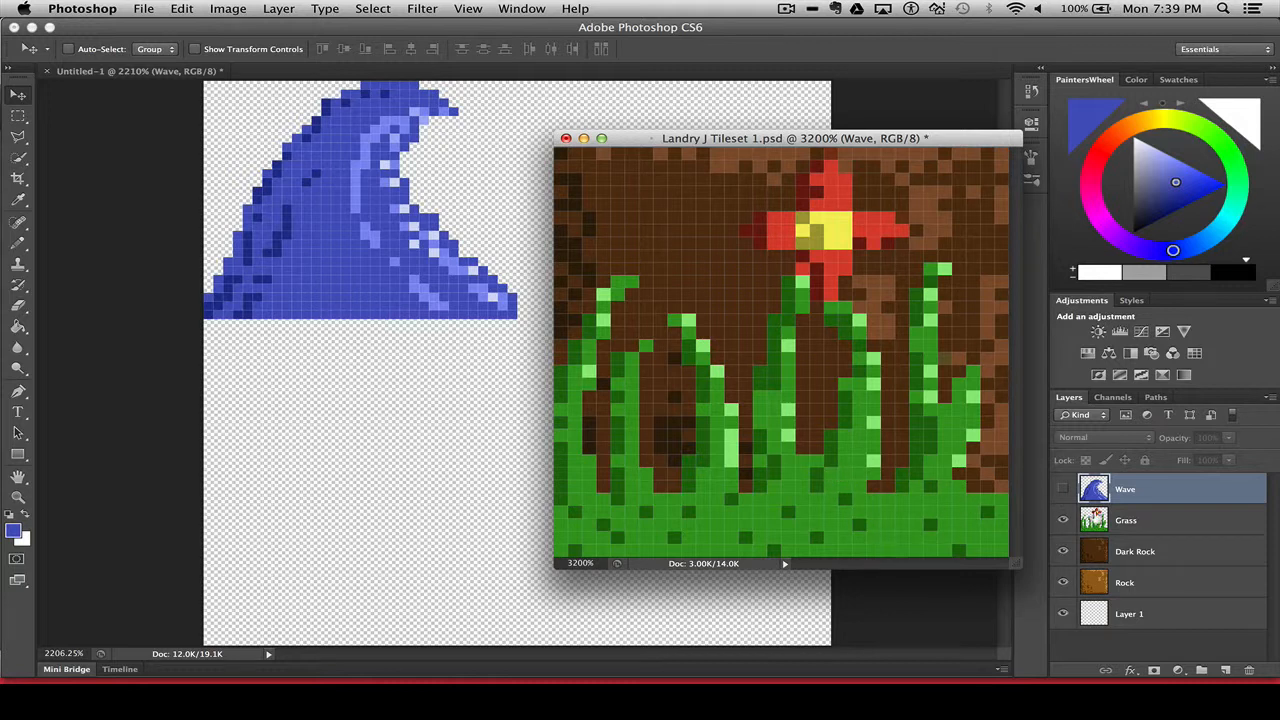
{"action": "left_click", "coordinate": [1077, 515]}
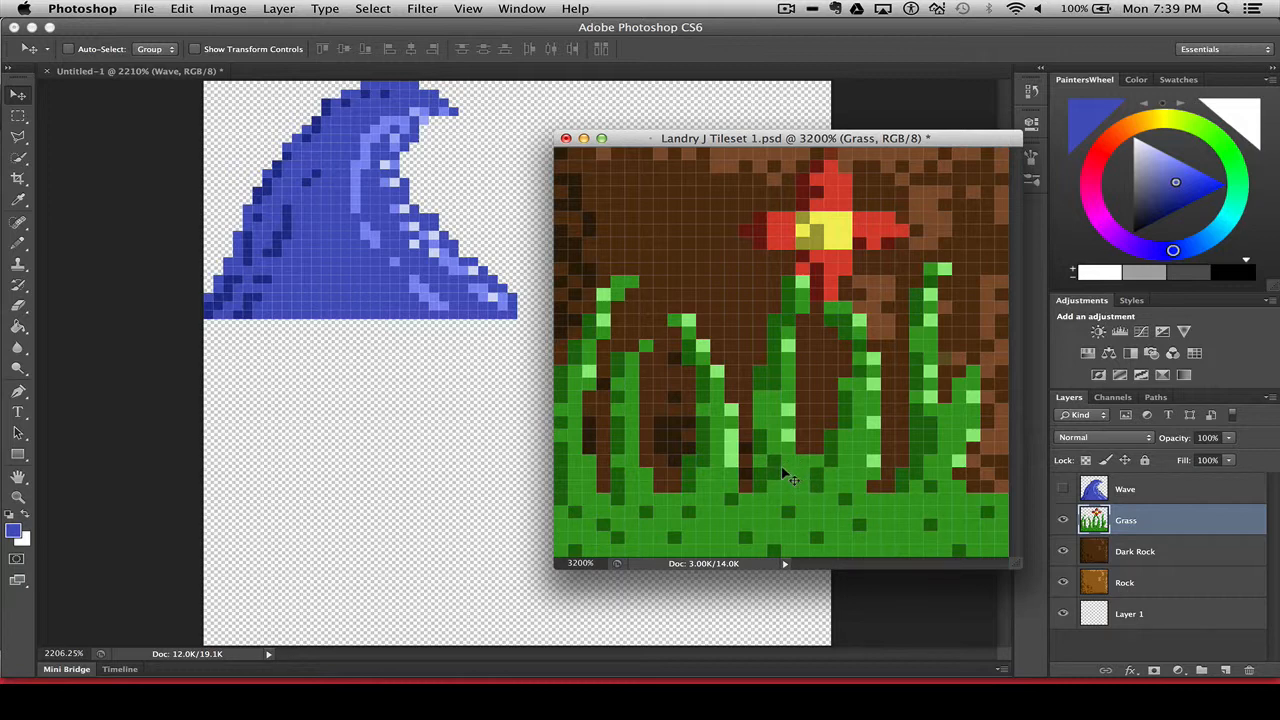
{"action": "left_click_drag", "start_coordinate": [785, 475], "coordinate": [560, 447]}
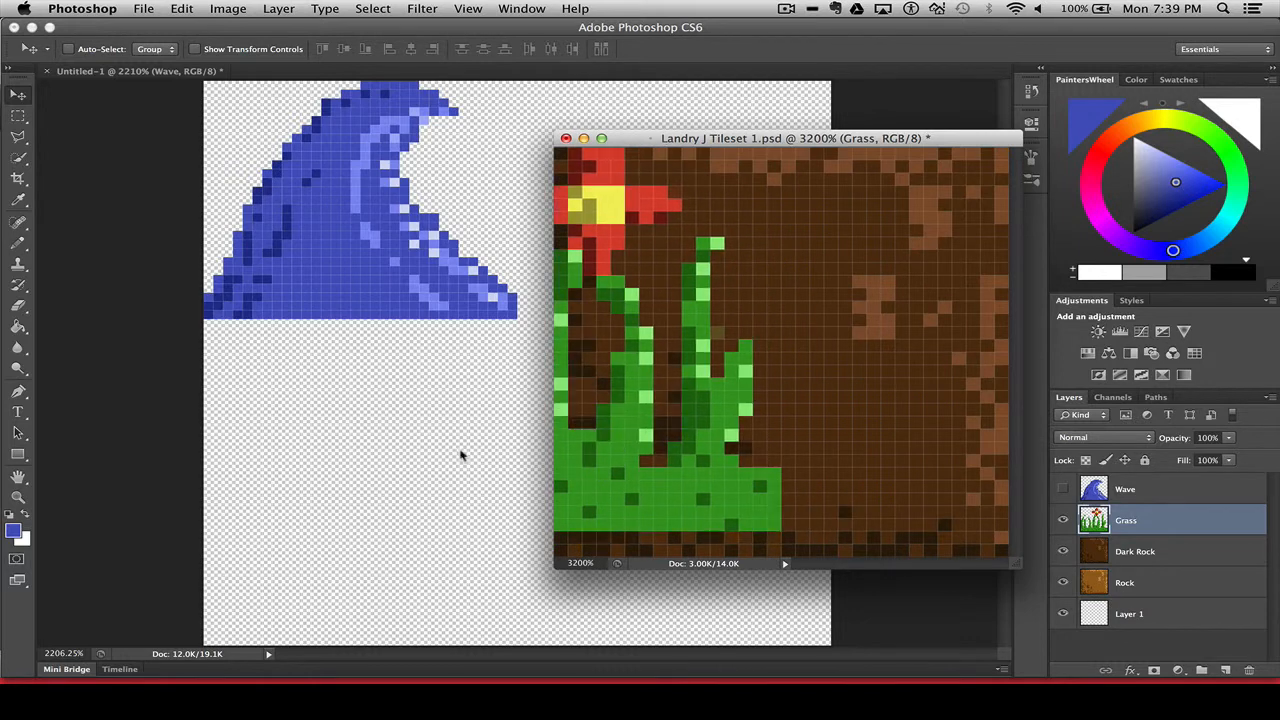
{"action": "left_click_drag", "start_coordinate": [449, 458], "coordinate": [410, 610]}
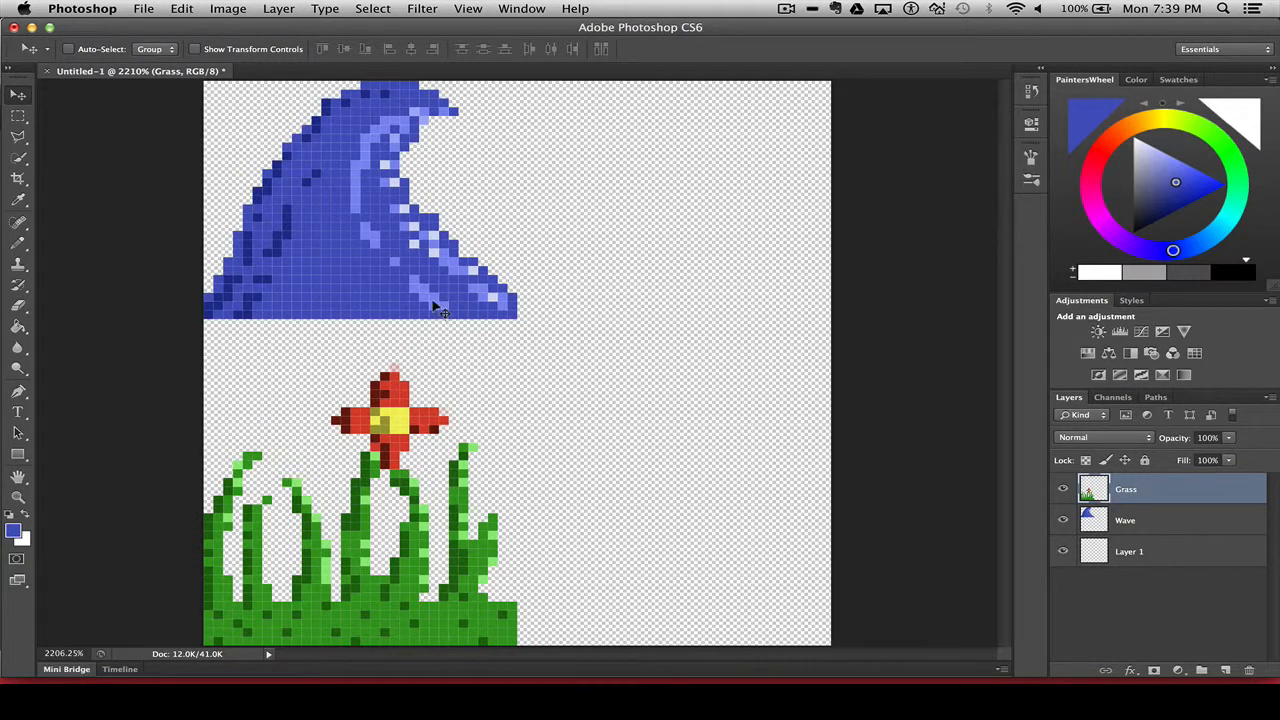
Step: Return to the tileset document, hide its Grass layer and copy the Dark Rock layer into the new document's upper-right quarter
{"action": "left_click", "coordinate": [522, 11]}
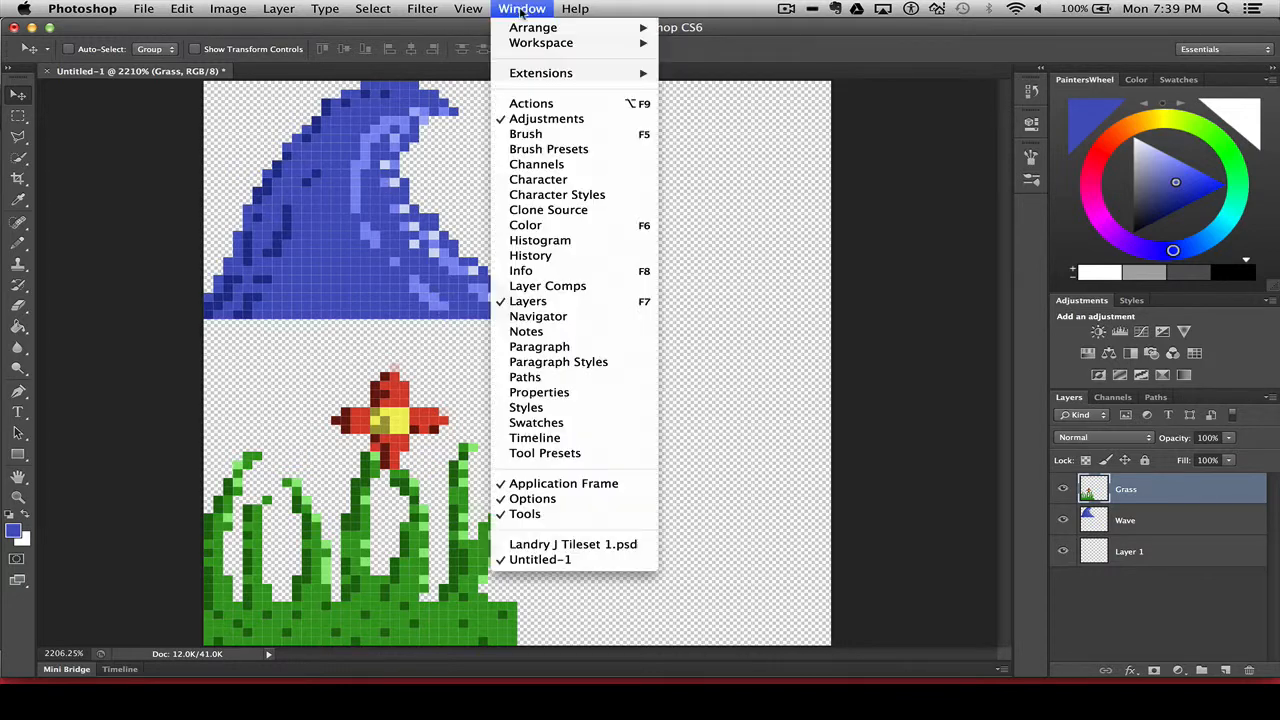
{"action": "left_click", "coordinate": [540, 544]}
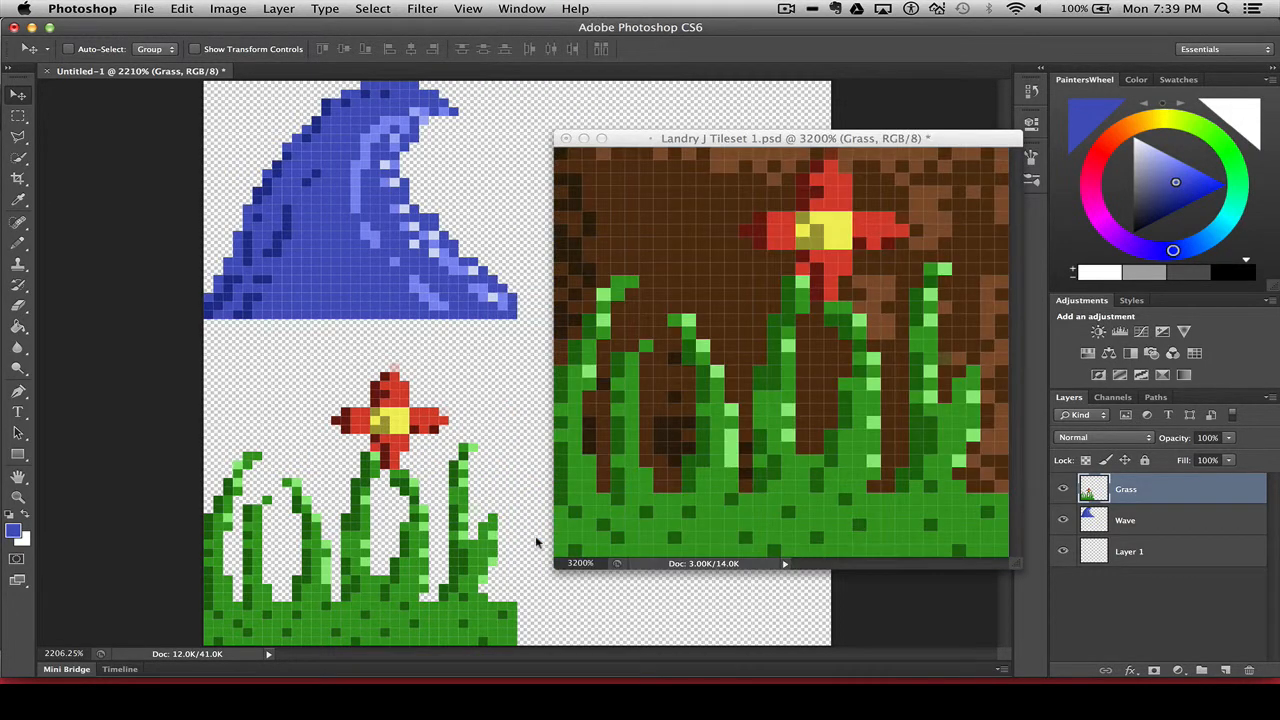
{"action": "left_click", "coordinate": [1063, 520]}
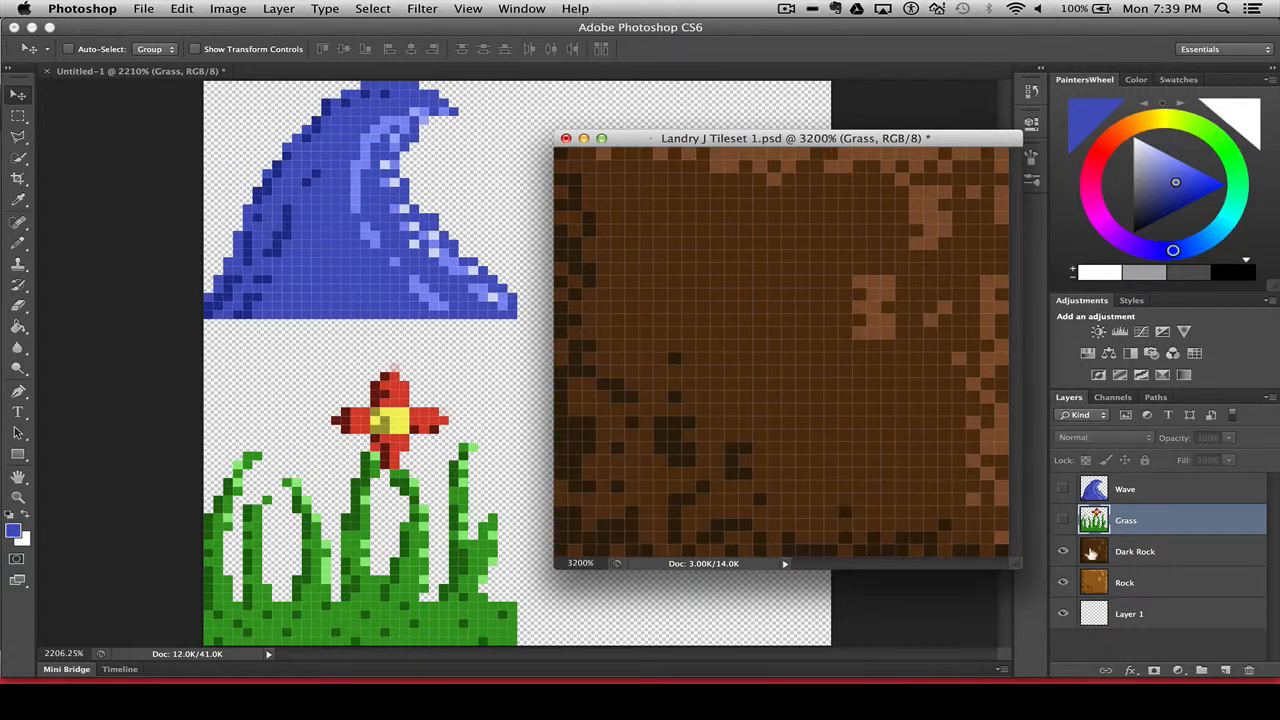
{"action": "left_click", "coordinate": [1100, 556]}
{"action": "left_click_drag", "start_coordinate": [1097, 553], "coordinate": [720, 208]}
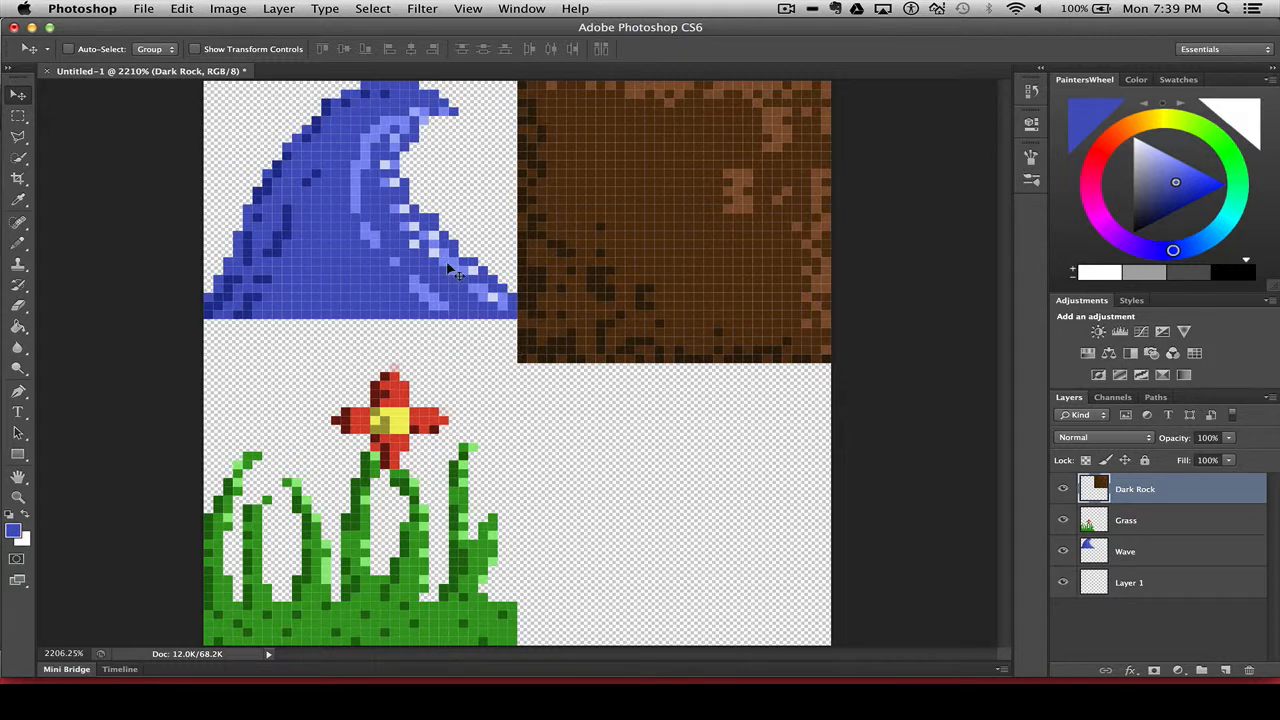
Step: Return to the tileset document, hide its Dark Rock layer and copy the Rock layer into the new document's lower-right quarter
{"action": "left_click", "coordinate": [514, 9]}
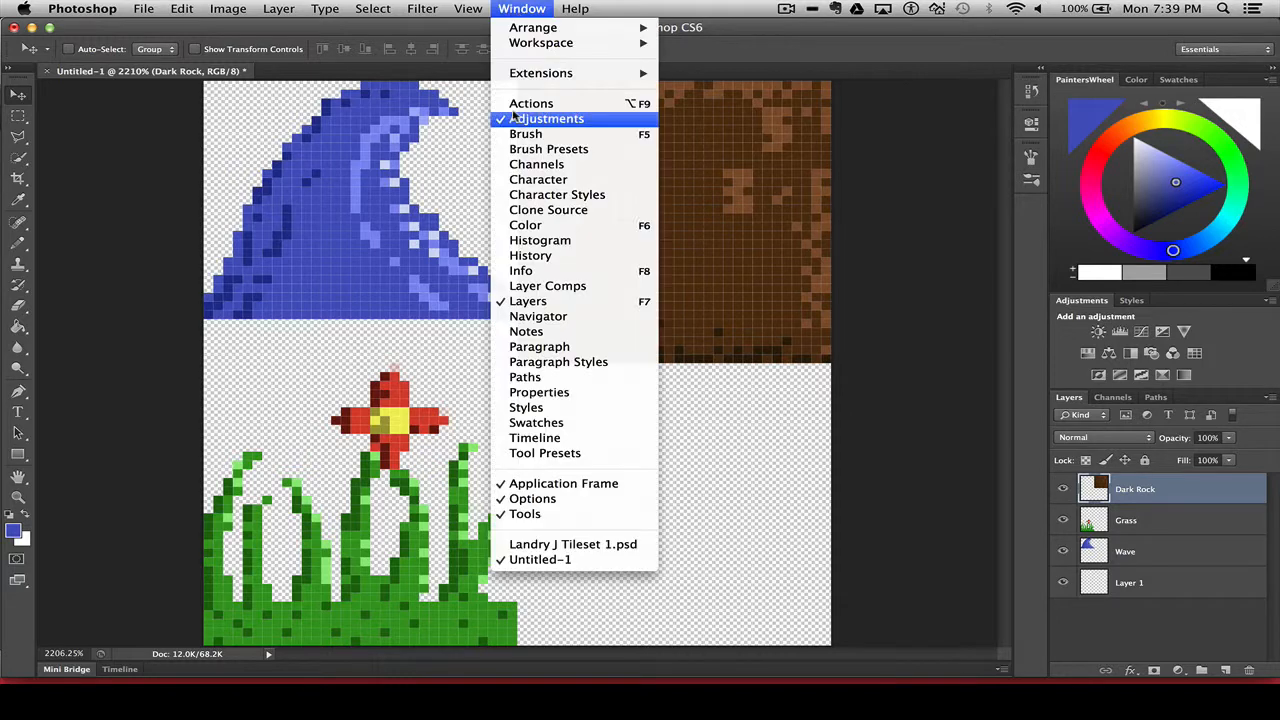
{"action": "left_click", "coordinate": [639, 547]}
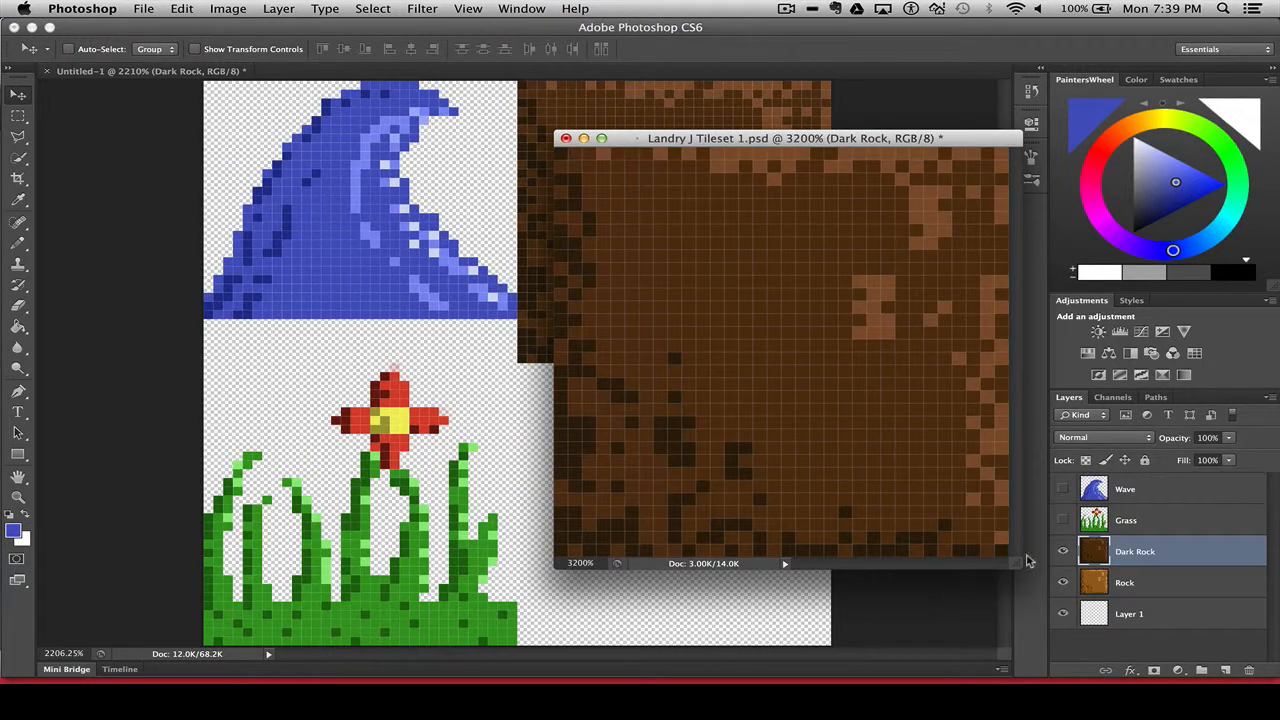
{"action": "left_click", "coordinate": [1063, 551]}
{"action": "left_click", "coordinate": [1090, 583]}
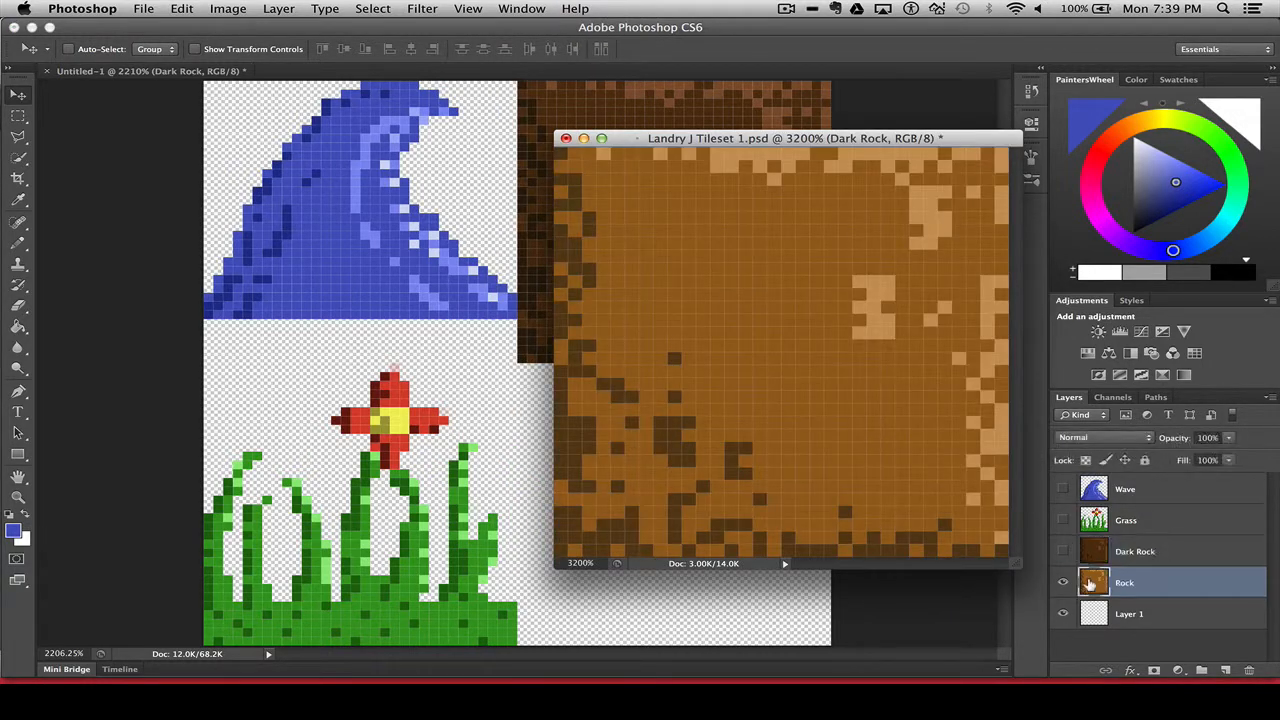
{"action": "left_click_drag", "start_coordinate": [1092, 586], "coordinate": [639, 475]}
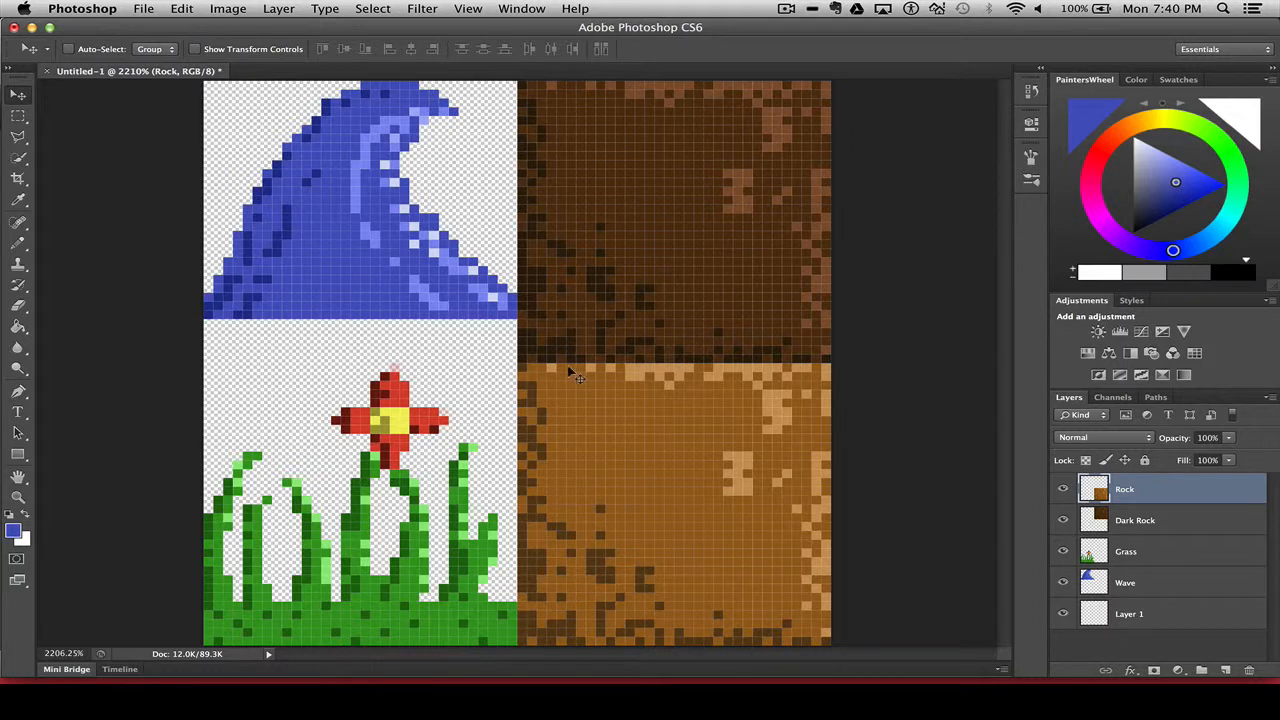
Step: Show the grid over the combined tileset image
{"action": "left_click", "coordinate": [470, 9]}
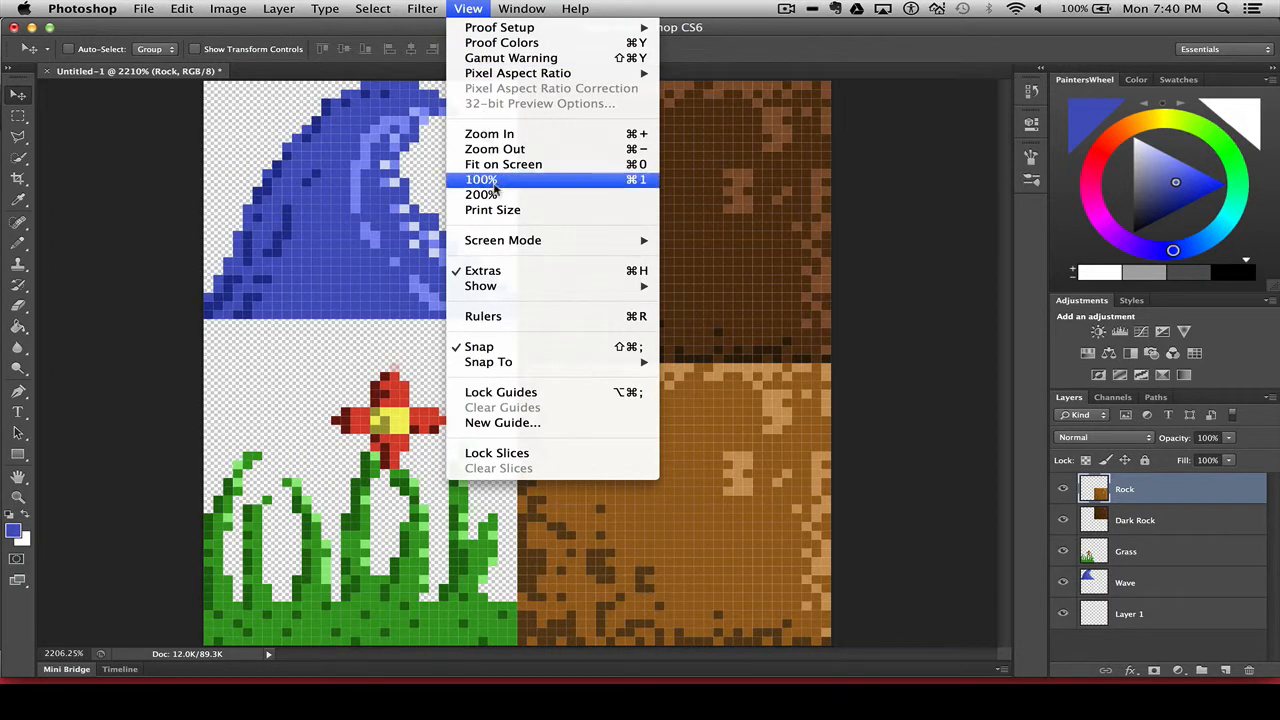
{"action": "mouse_move", "coordinate": [500, 288]}
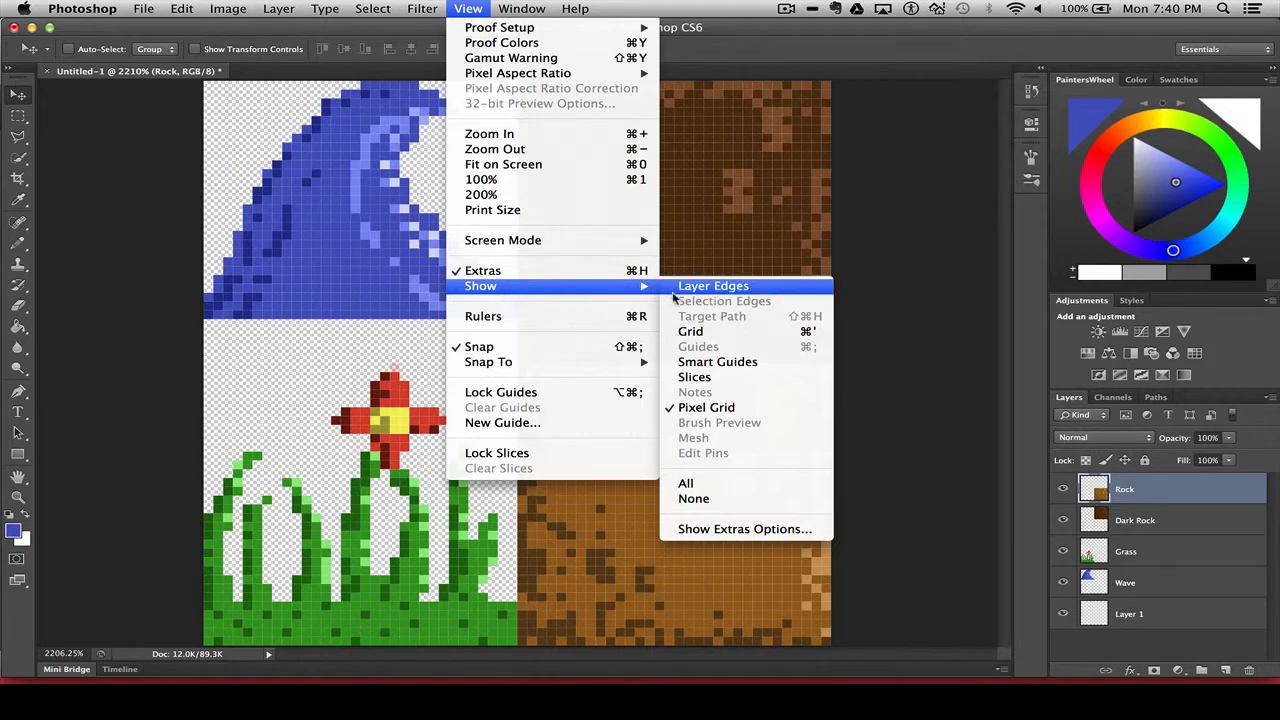
{"action": "left_click", "coordinate": [686, 331]}
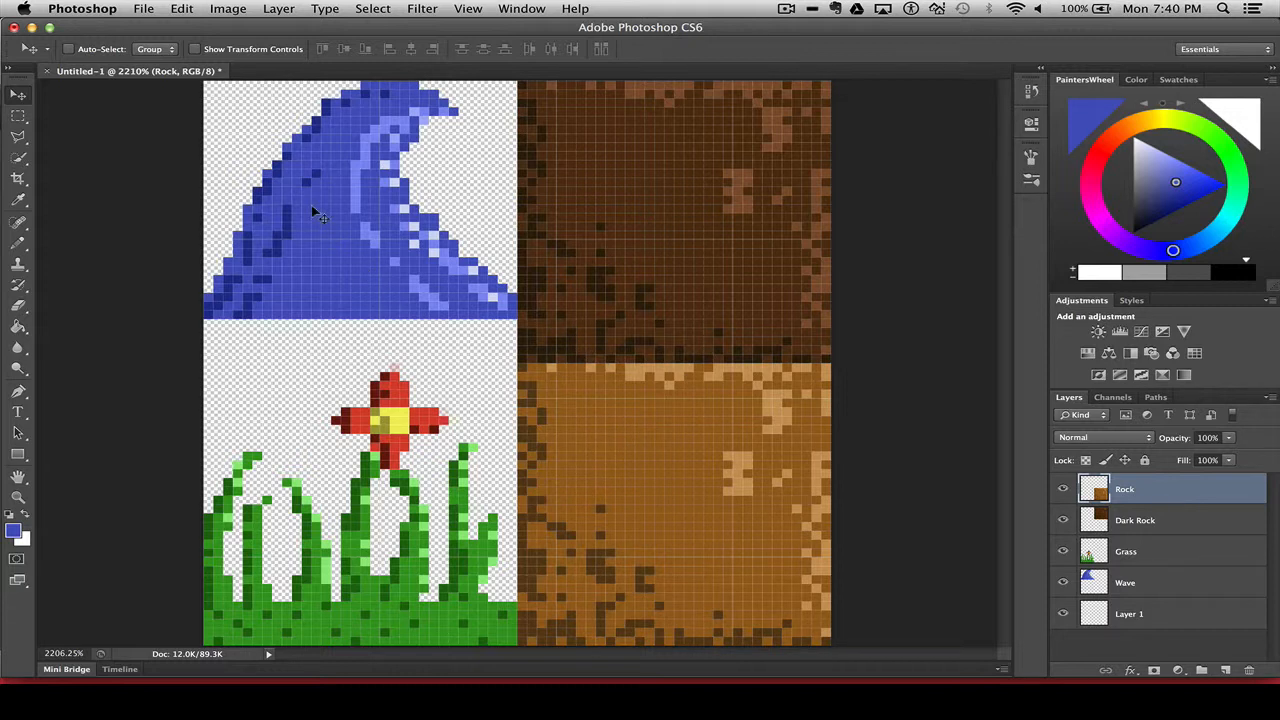
Step: Set the grid preferences to a gridline every 32 pixels, keeping the existing grid color
{"action": "left_click", "coordinate": [103, 11]}
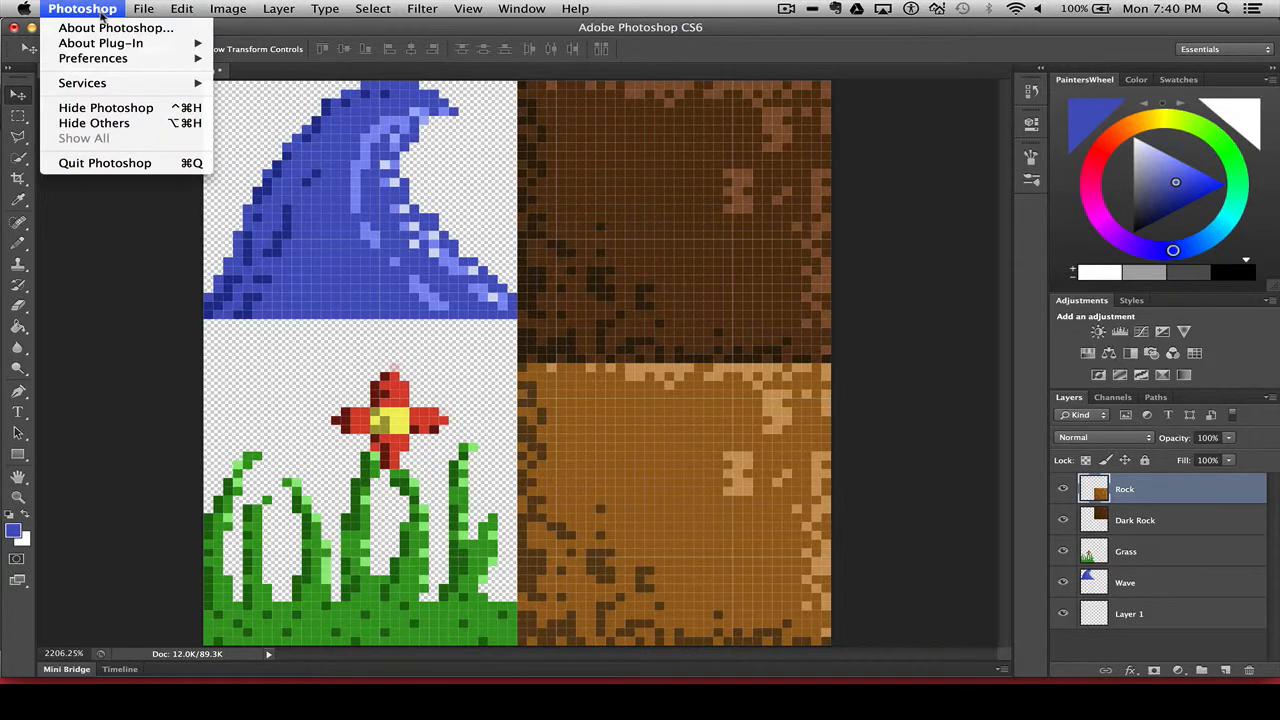
{"action": "mouse_move", "coordinate": [107, 60]}
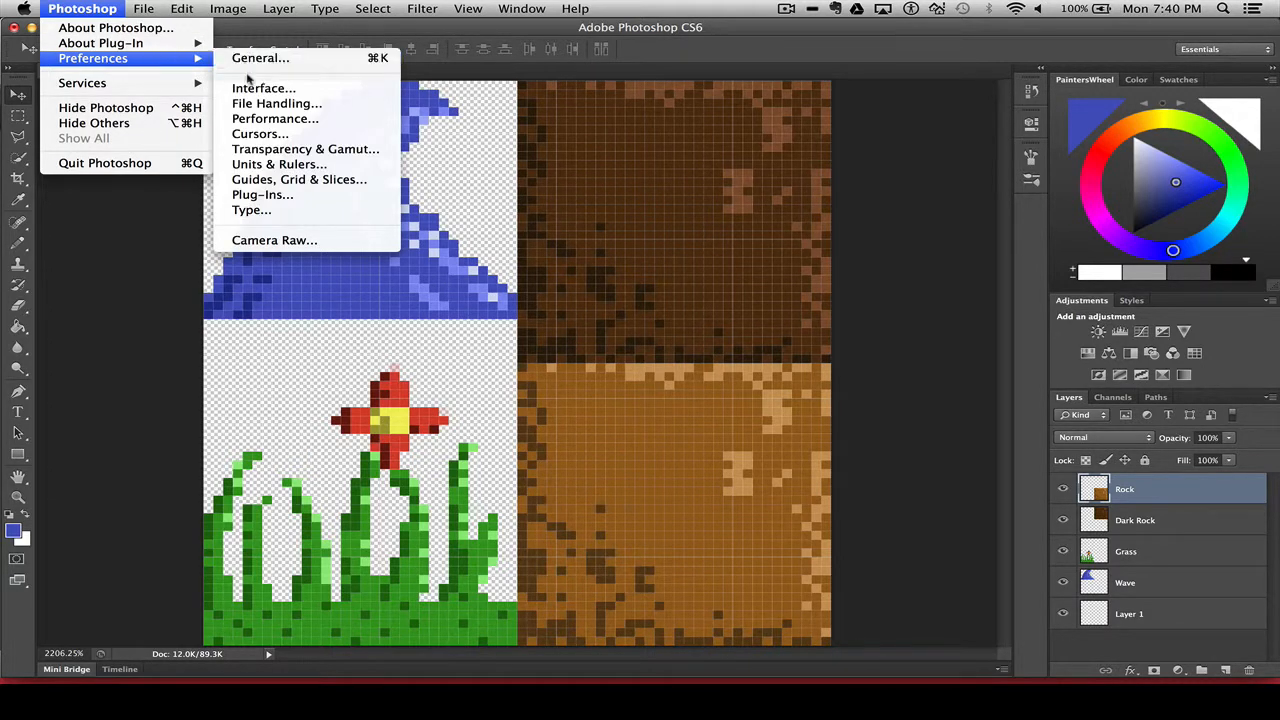
{"action": "left_click", "coordinate": [262, 186]}
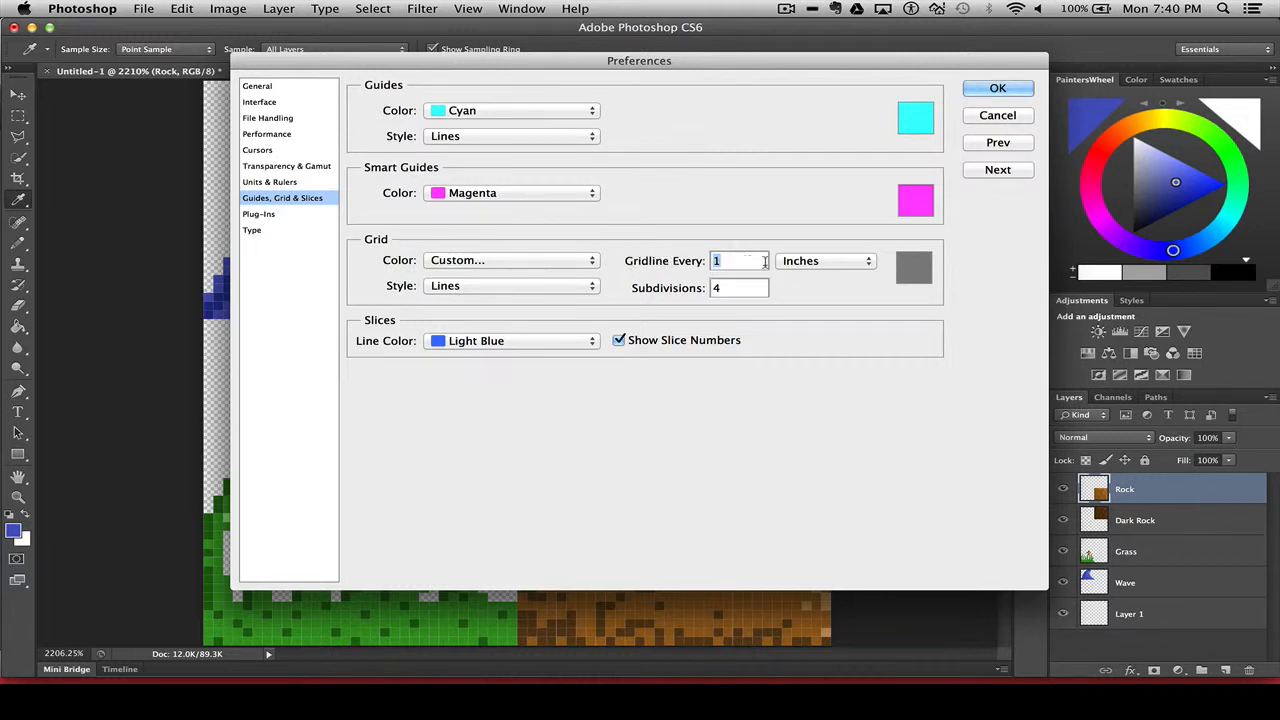
{"action": "left_click", "coordinate": [801, 261]}
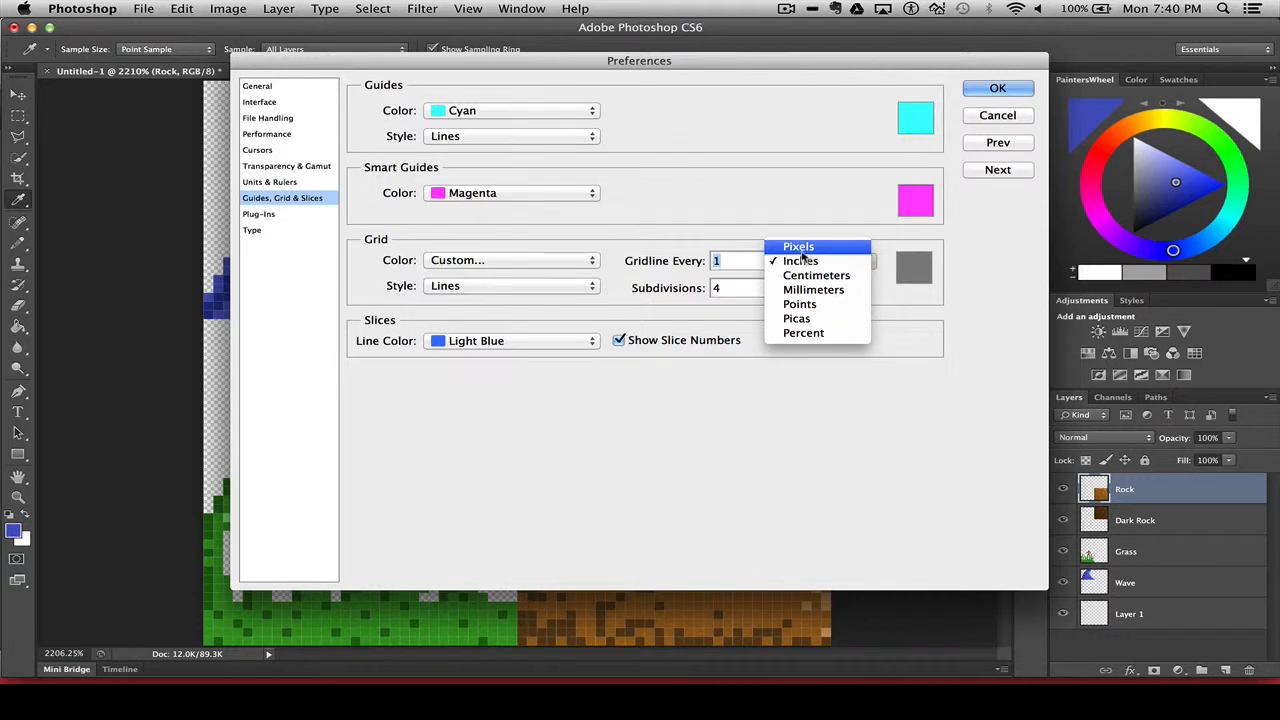
{"action": "left_click", "coordinate": [798, 246]}
{"action": "left_click_drag", "start_coordinate": [739, 258], "coordinate": [688, 260]}
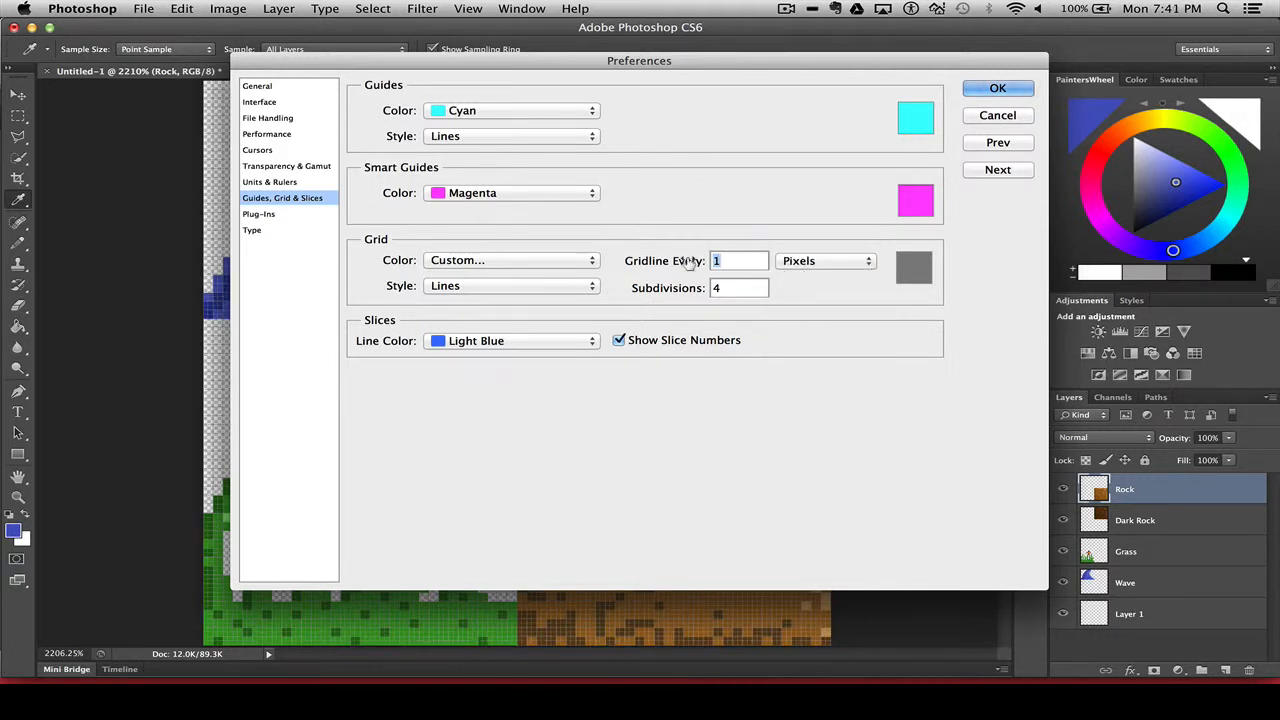
{"action": "type", "text": "32"}
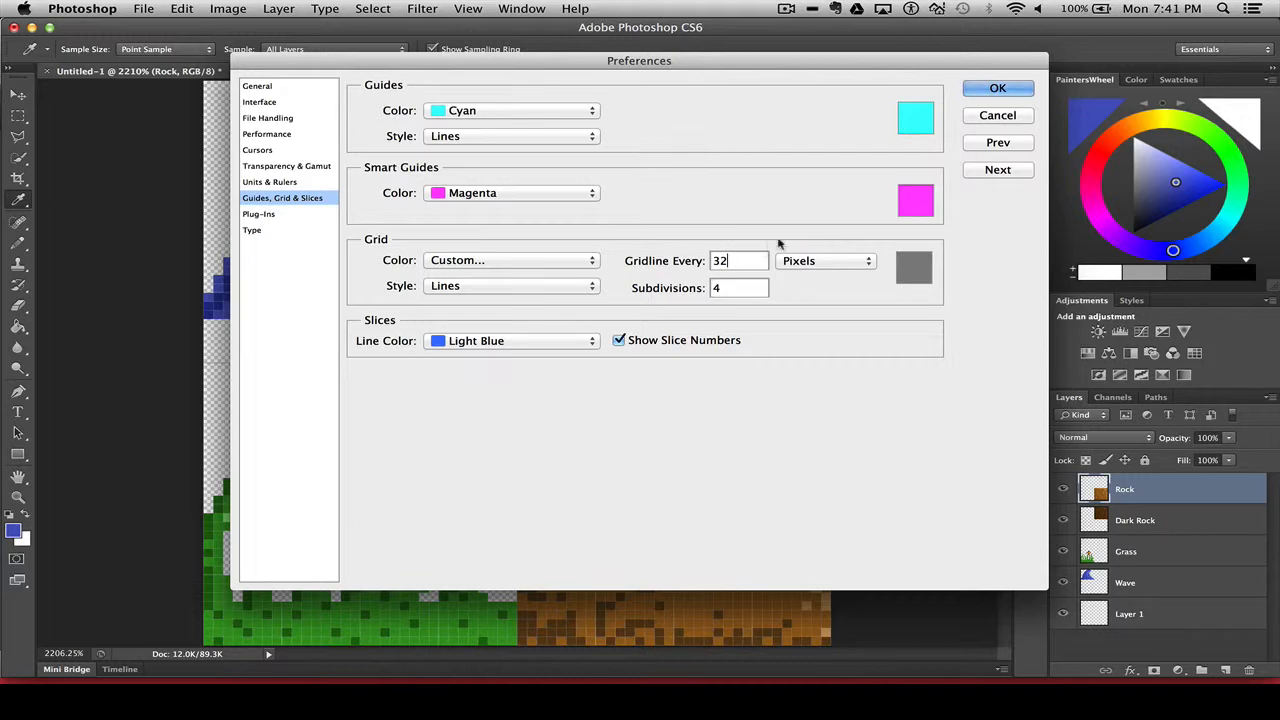
{"action": "left_click", "coordinate": [906, 262]}
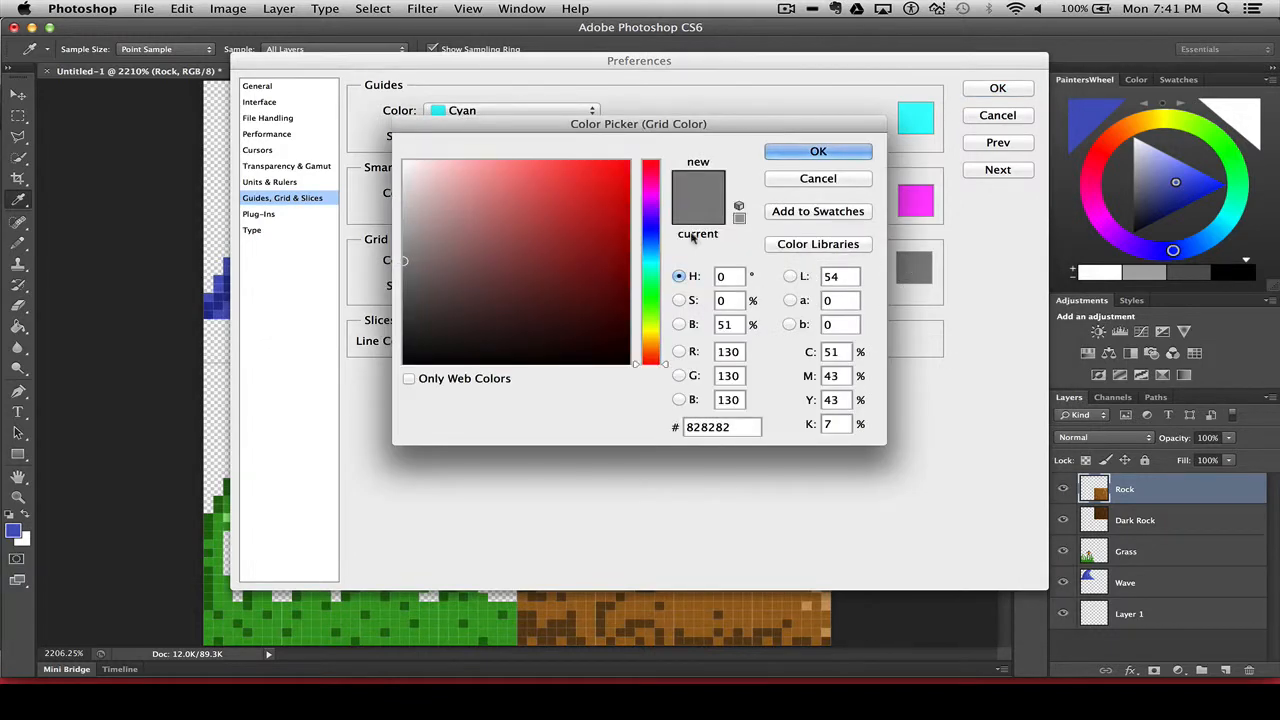
{"action": "left_click", "coordinate": [779, 181]}
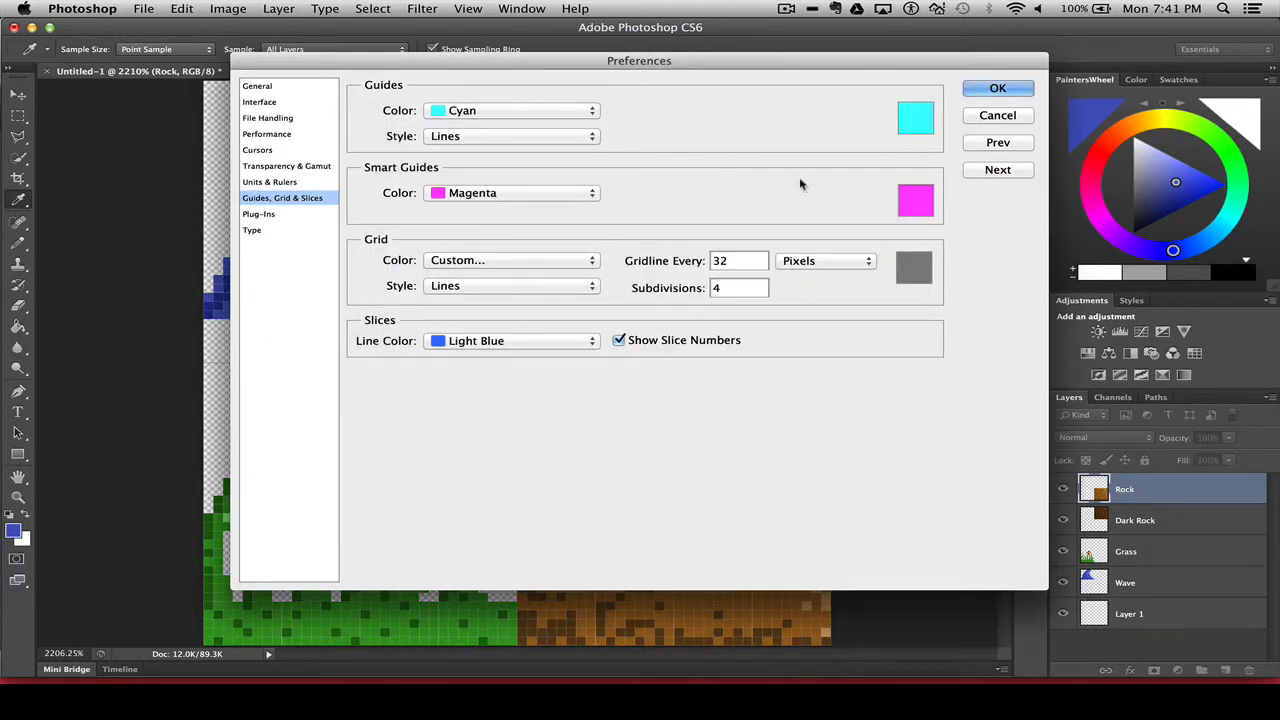
{"action": "left_click", "coordinate": [972, 88]}
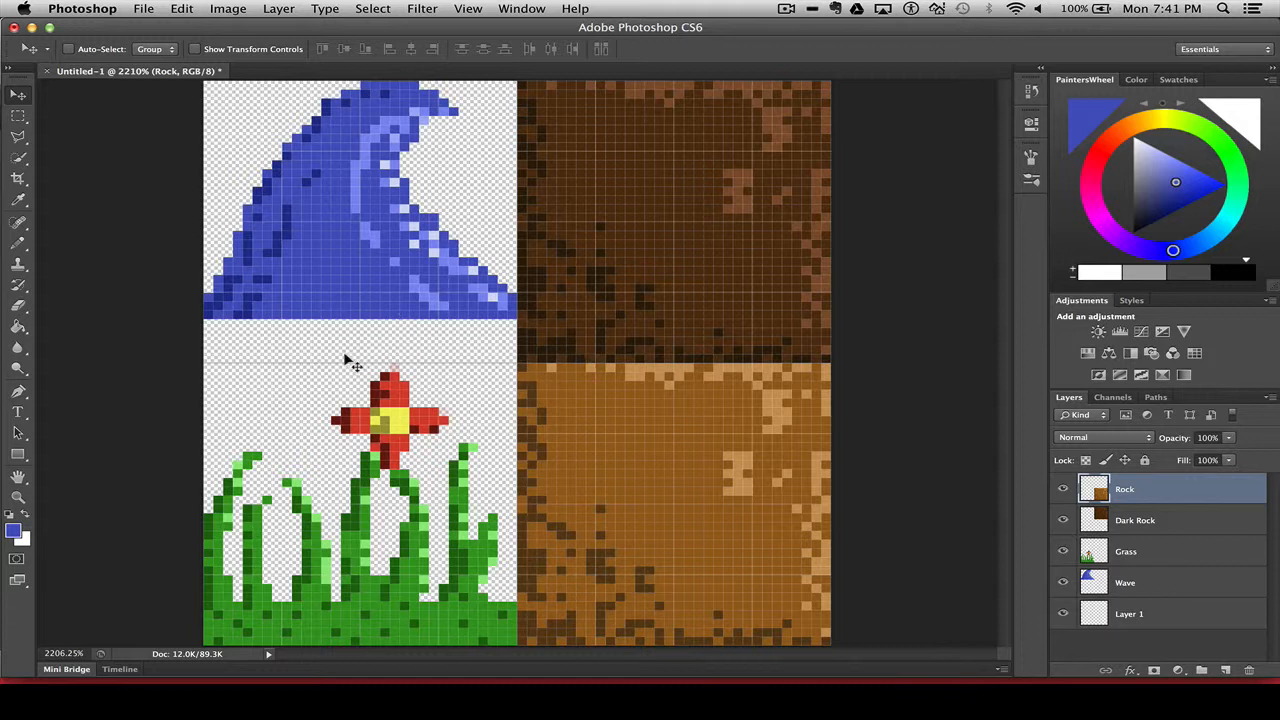
Step: Move the Wave layer down so its base sits on the horizontal gridline between the upper and lower tiles
{"action": "left_click", "coordinate": [1094, 578]}
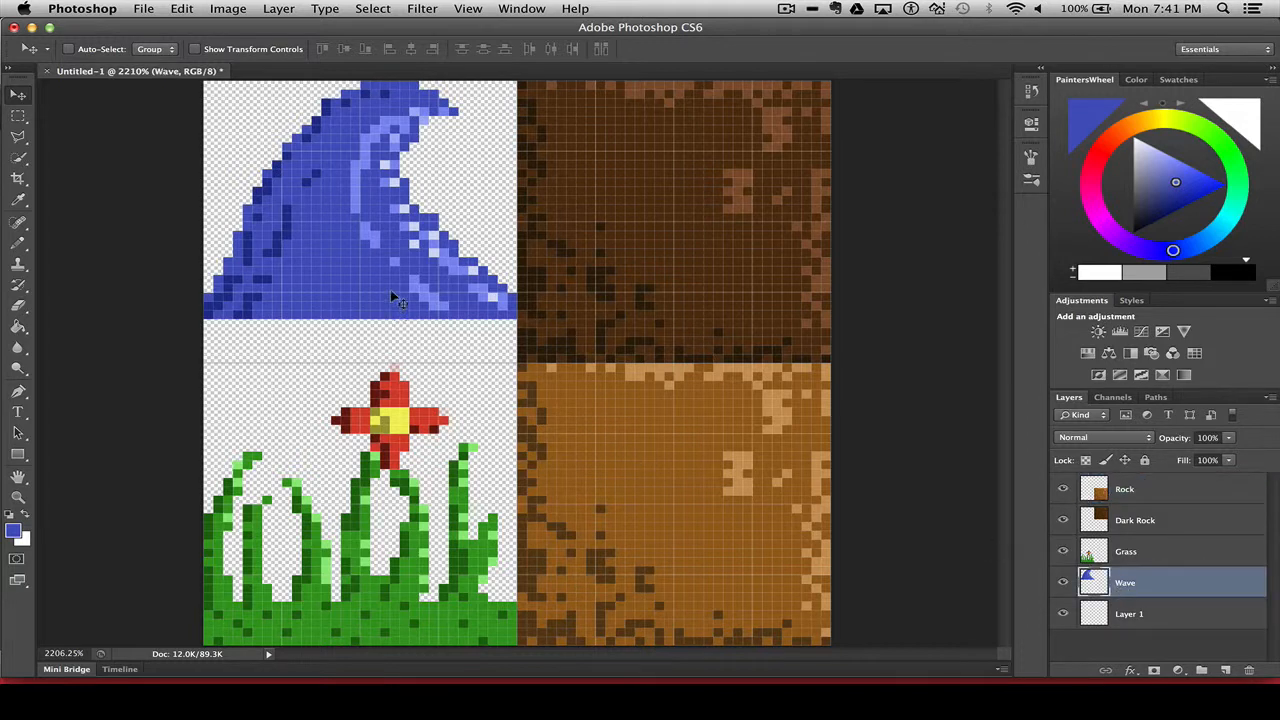
{"action": "left_click_drag", "start_coordinate": [391, 295], "coordinate": [391, 321]}
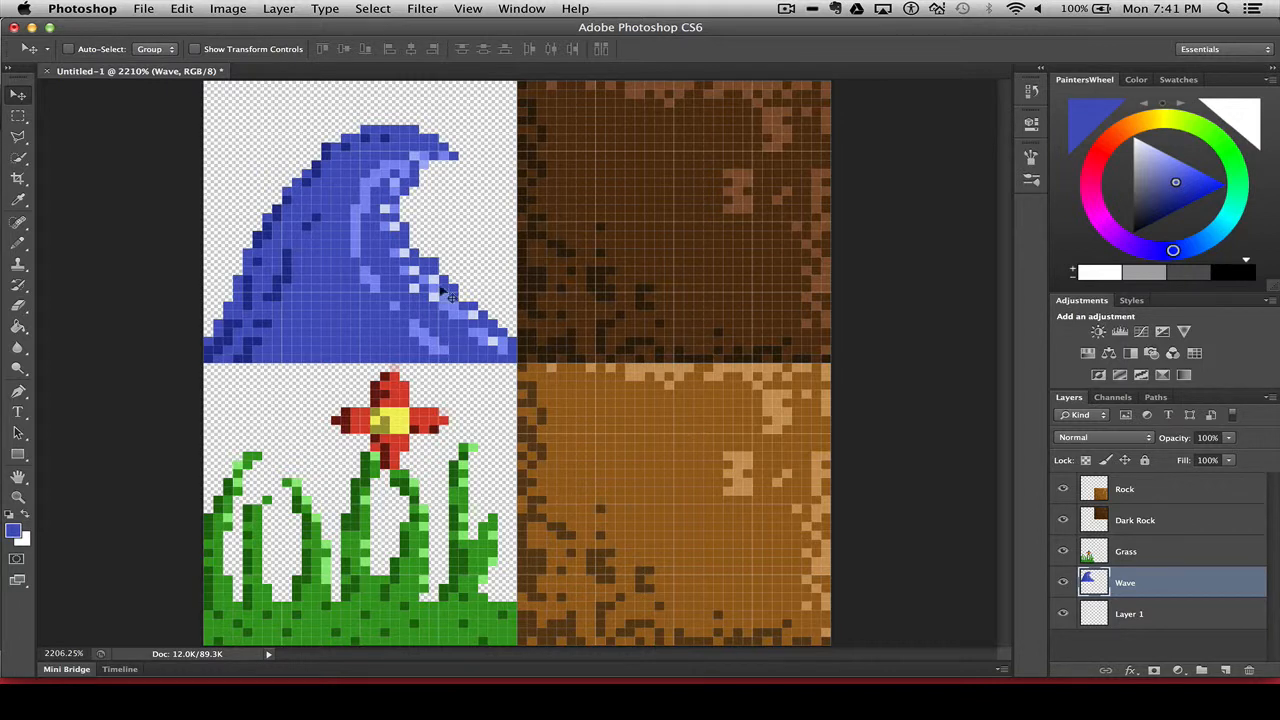
Step: Save the document in Photoshop format as "Tileset 1 Final.psd" in the PD 2_6 Video Game Prod folder
{"action": "left_click", "coordinate": [145, 9]}
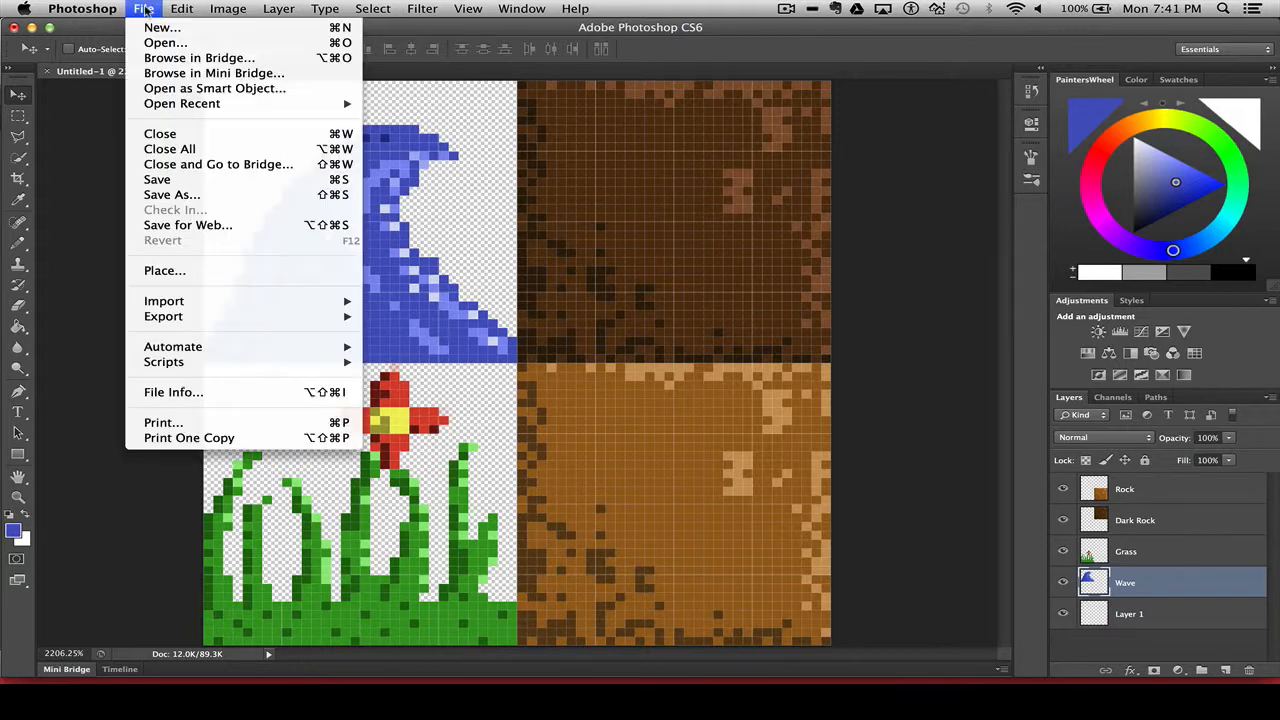
{"action": "left_click", "coordinate": [160, 179]}
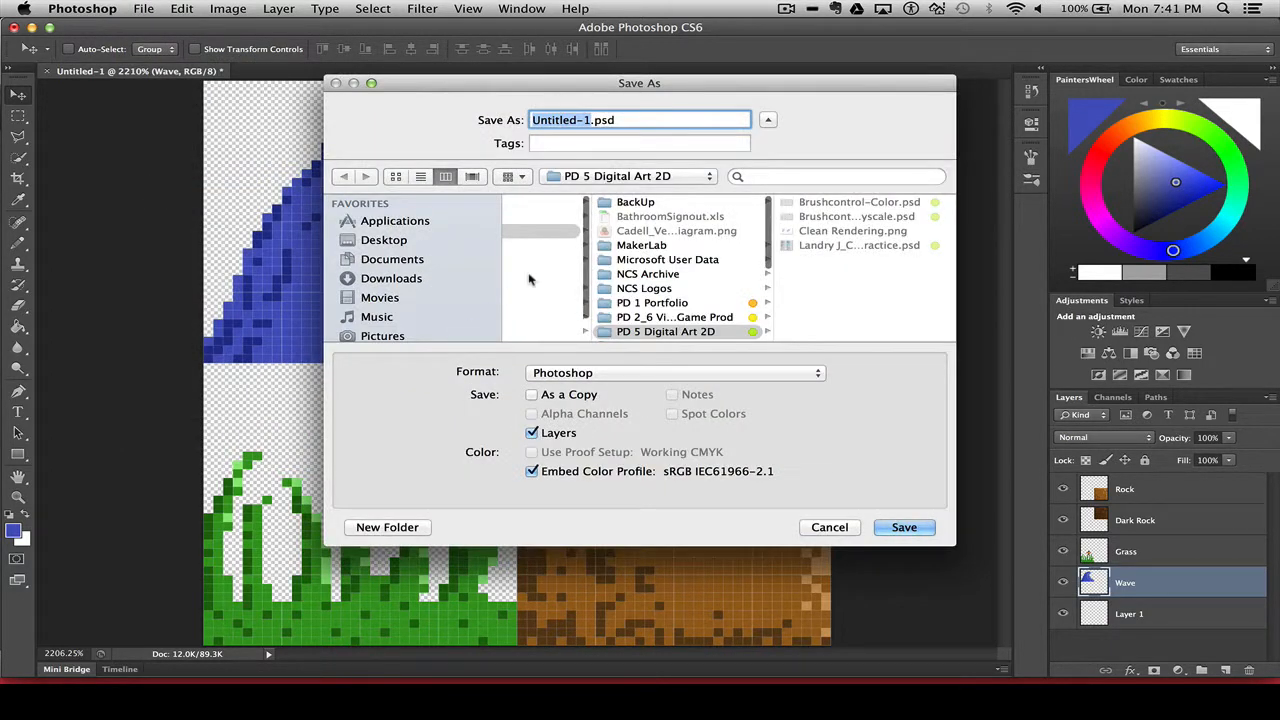
{"action": "left_click", "coordinate": [677, 318]}
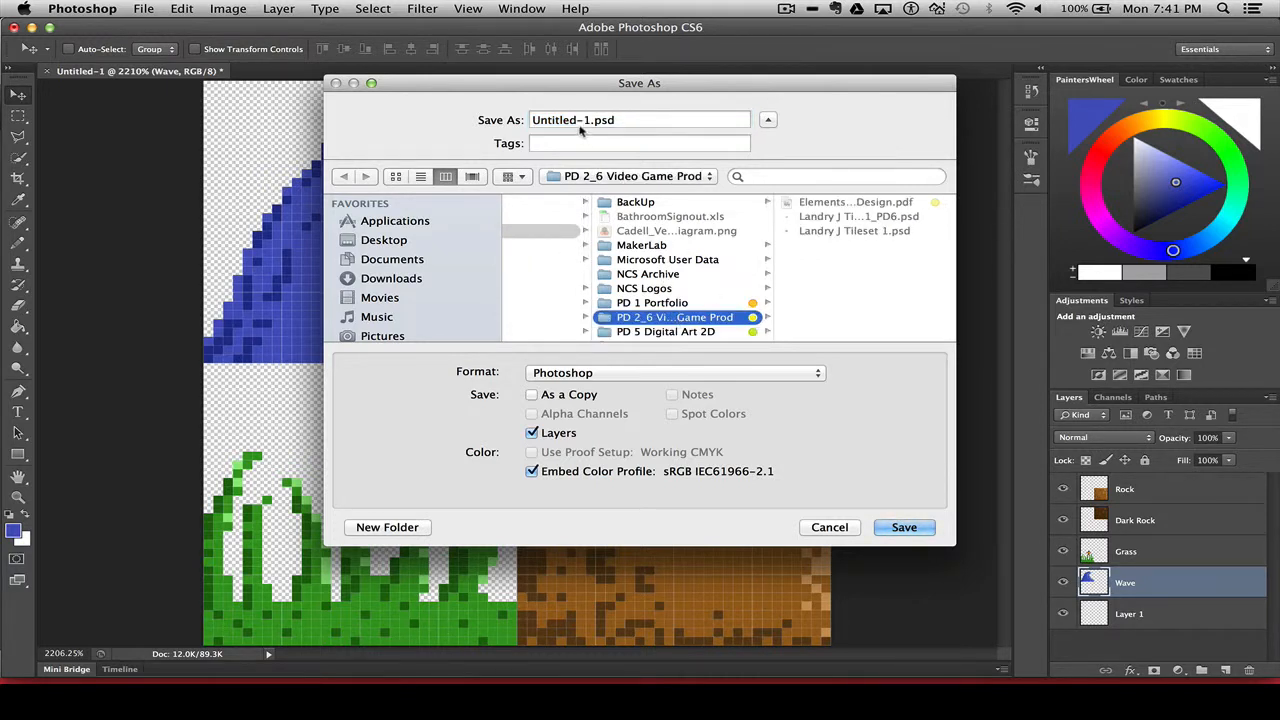
{"action": "left_click_drag", "start_coordinate": [588, 120], "coordinate": [526, 122]}
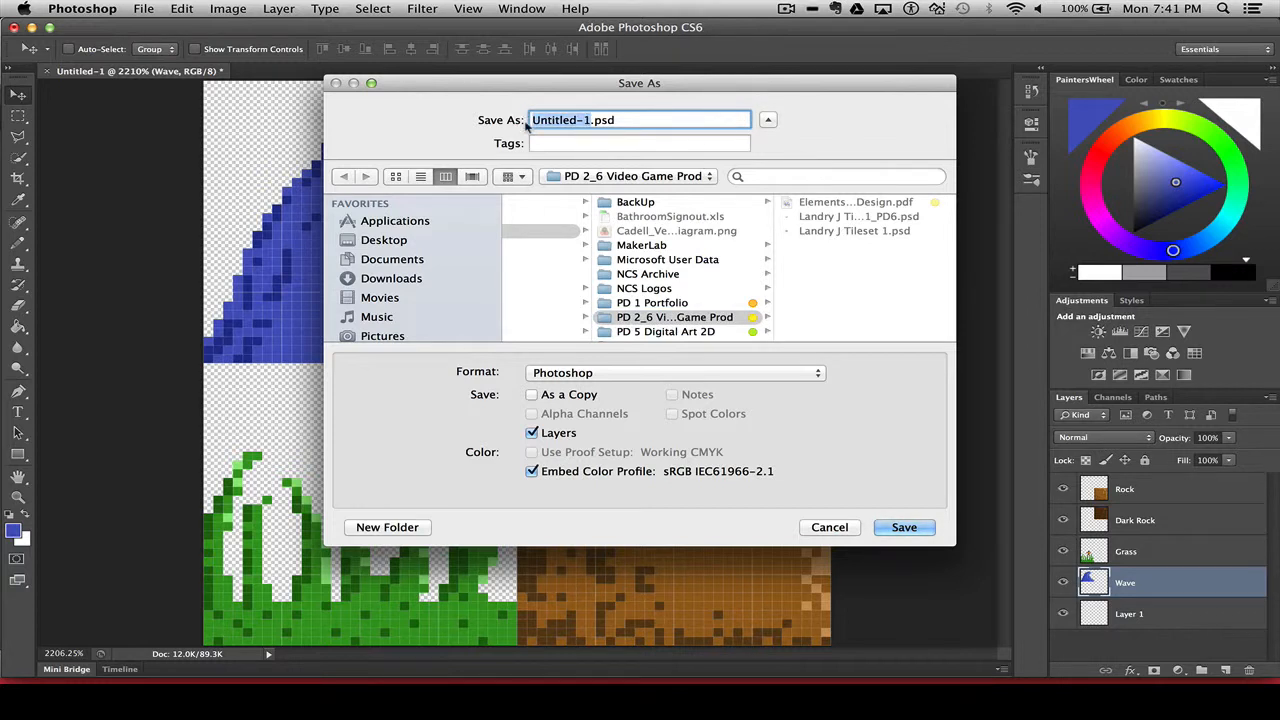
{"action": "type", "text": "Ti"}
{"action": "type", "text": "leset "}
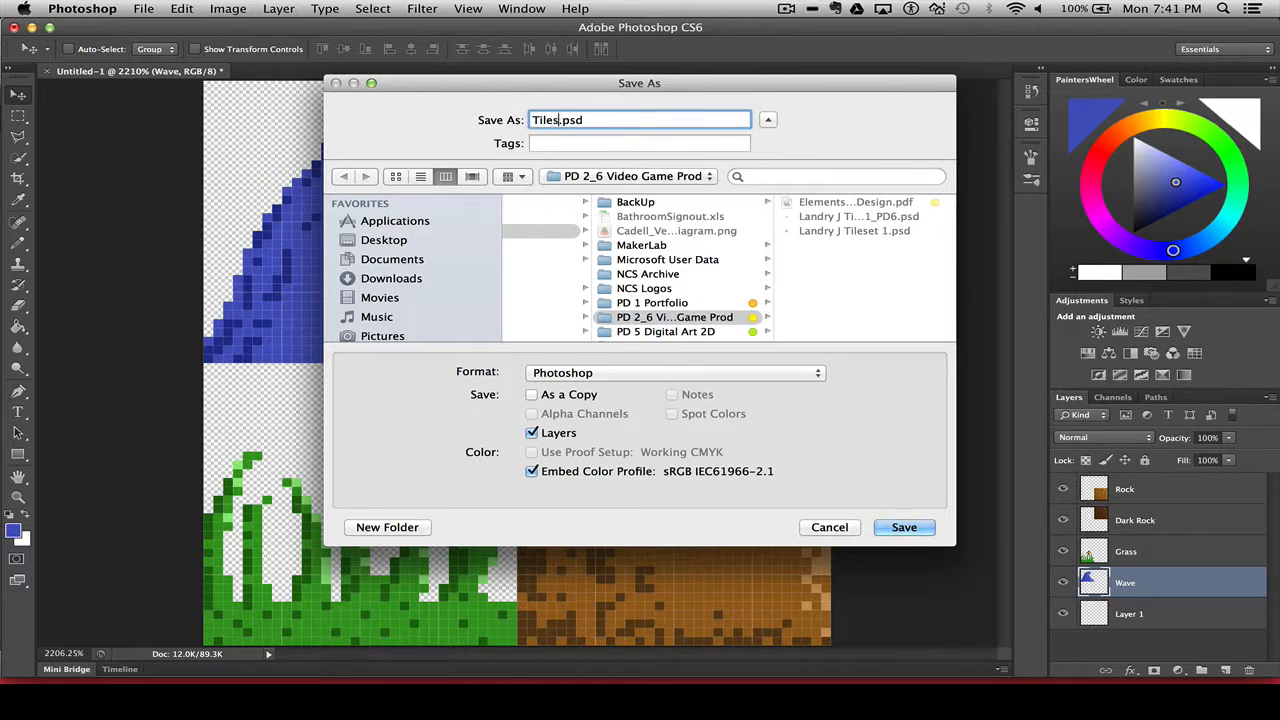
{"action": "type", "text": "1 Final"}
{"action": "left_click", "coordinate": [899, 527]}
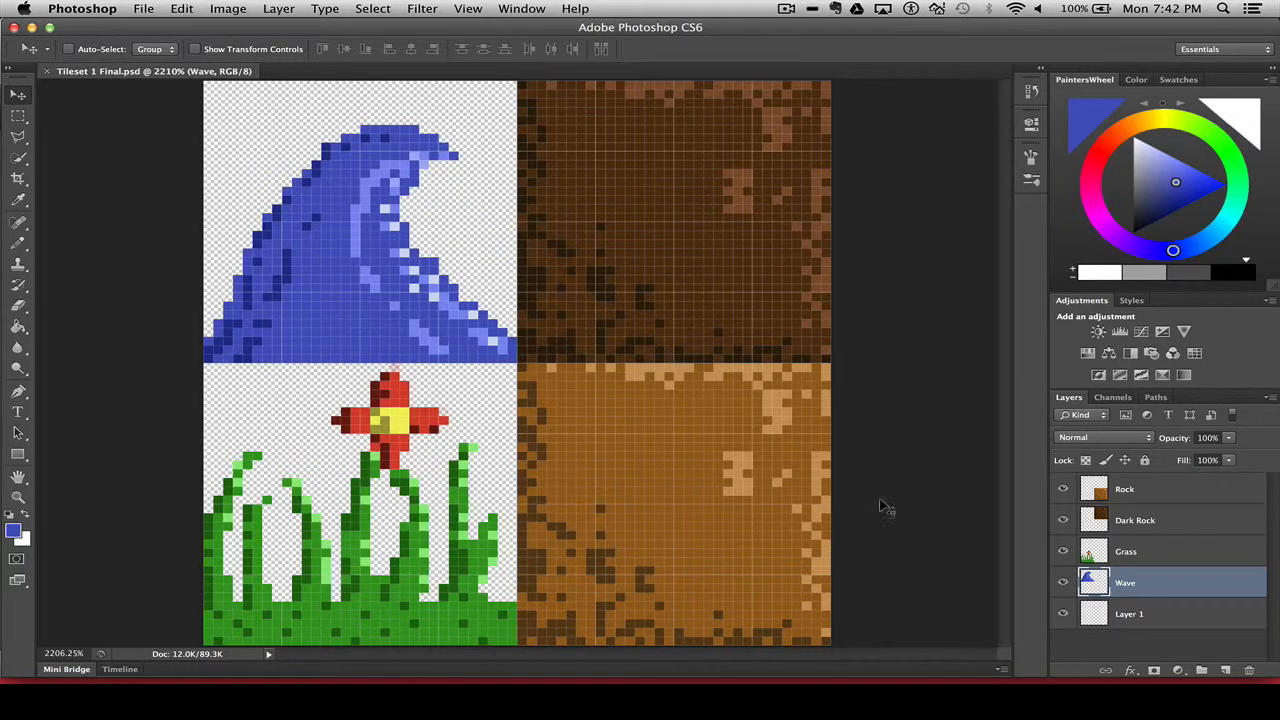